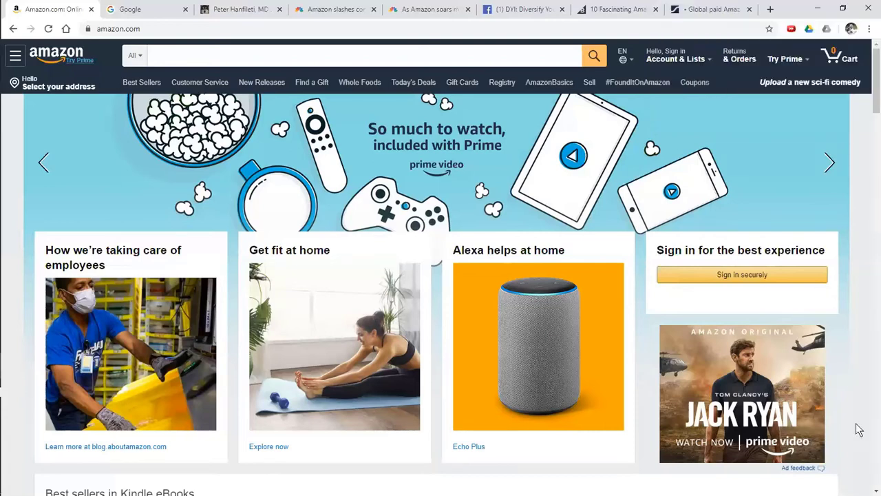
Step: Open the article on fascinating Amazon statistics and read the section on the site's monthly visitors
{"action": "left_click", "coordinate": [620, 10]}
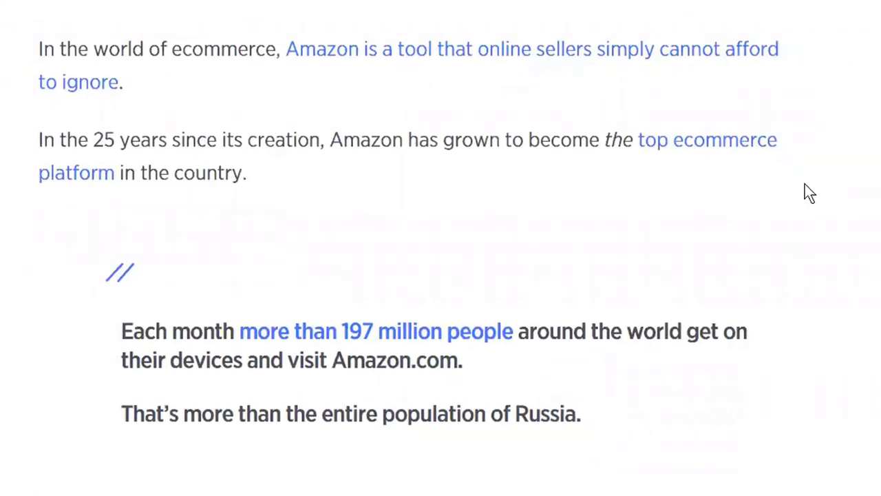
{"action": "scroll", "coordinate": [805, 193], "scroll_direction": "down", "scroll_amount": 5}
{"action": "scroll", "coordinate": [805, 193], "scroll_direction": "up", "scroll_amount": 1}
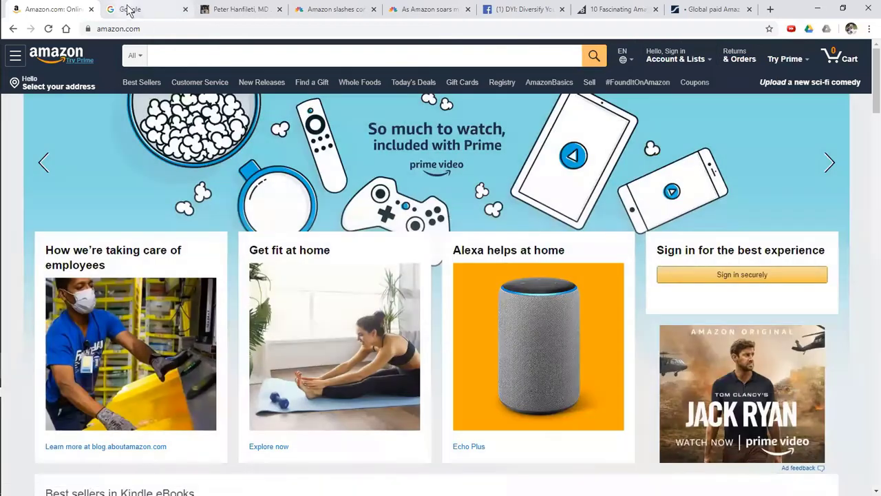
Step: Search Google for "amazon affiliate program" and open the Amazon.com Associates site from the results
{"action": "left_click", "coordinate": [134, 10]}
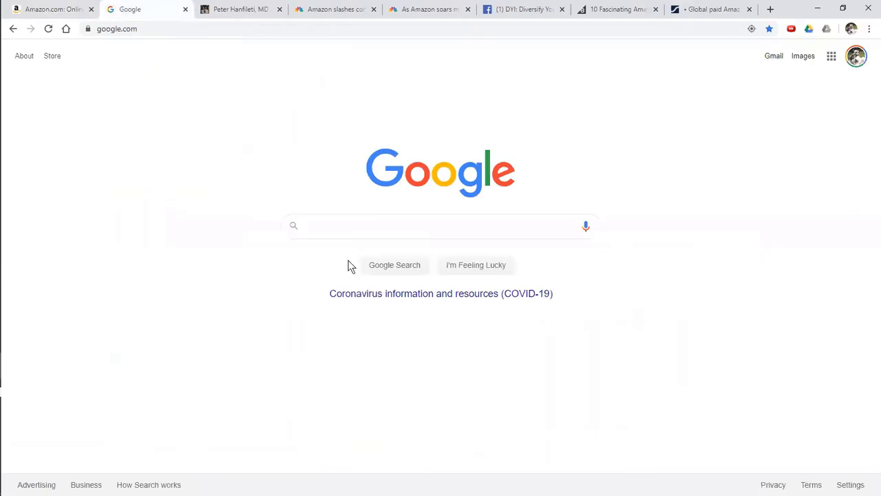
{"action": "left_click", "coordinate": [323, 227]}
{"action": "type", "text": "amazon affiliate program"}
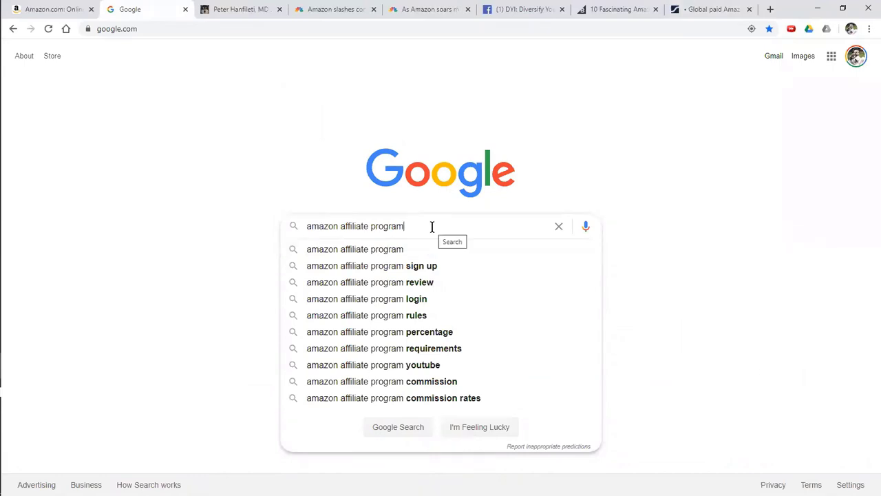
{"action": "left_click", "coordinate": [399, 250]}
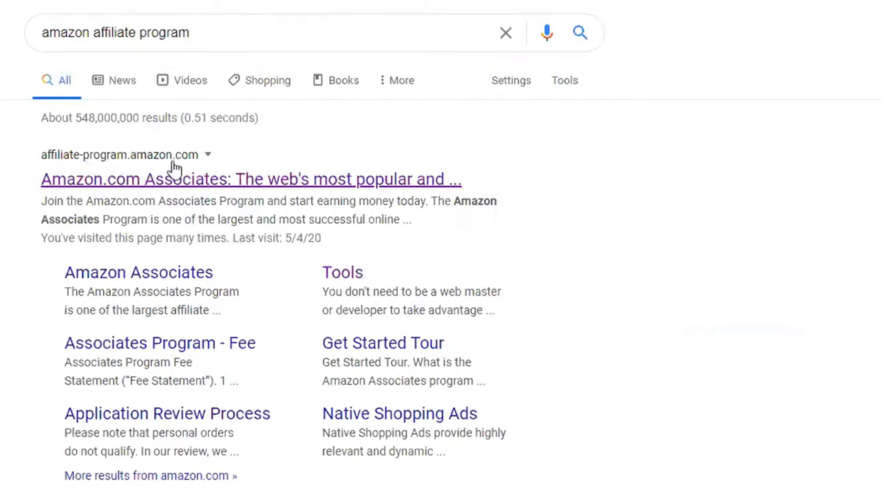
{"action": "left_click", "coordinate": [283, 184]}
Step: Review the locale options on the Amazon Associates home page and start joining the program for free
{"action": "left_click", "coordinate": [714, 41]}
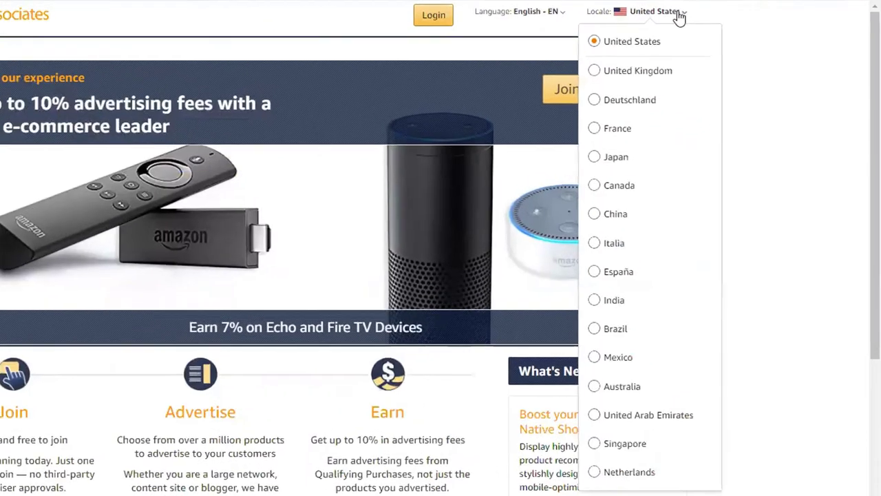
{"action": "left_click", "coordinate": [685, 90]}
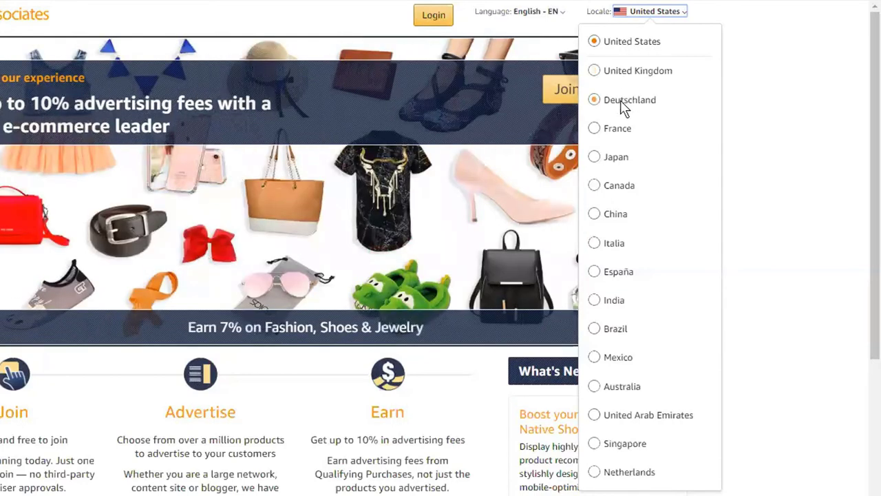
{"action": "left_click", "coordinate": [731, 22]}
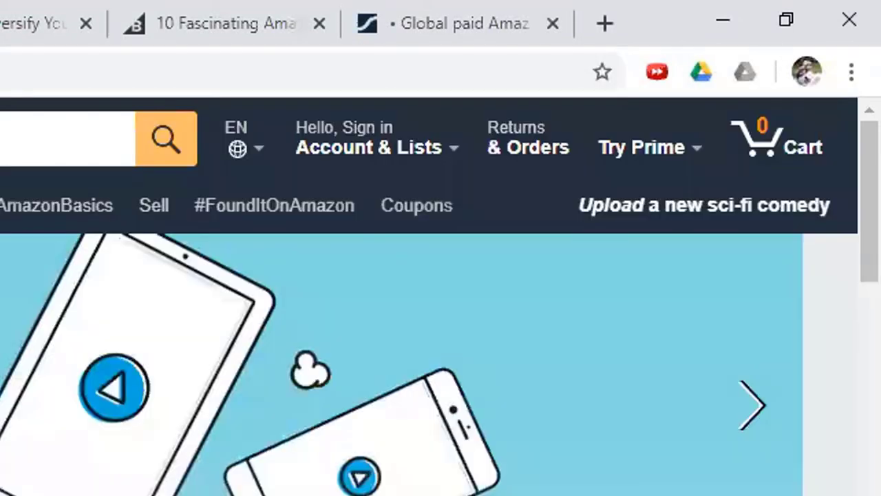
{"action": "mouse_move", "coordinate": [393, 164]}
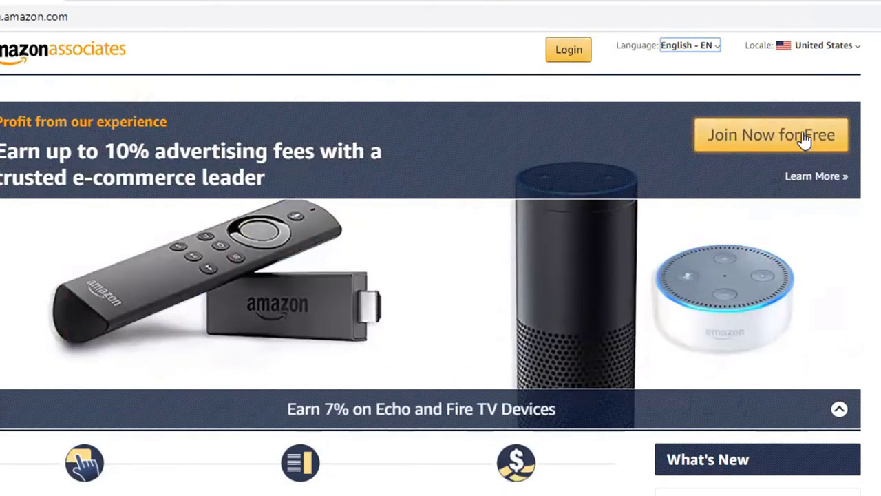
{"action": "left_click", "coordinate": [825, 150]}
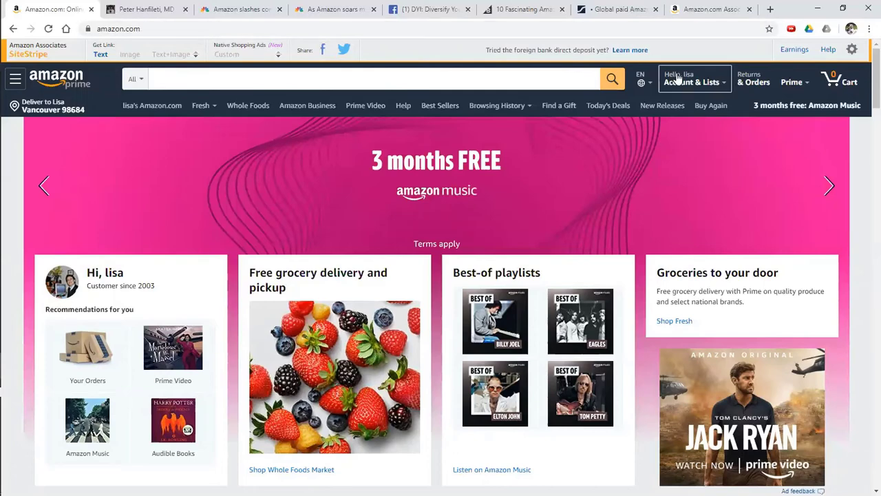
Step: View the Associates help page and return to the signed-in Amazon home page with its SiteStripe bar
{"action": "mouse_move", "coordinate": [678, 79]}
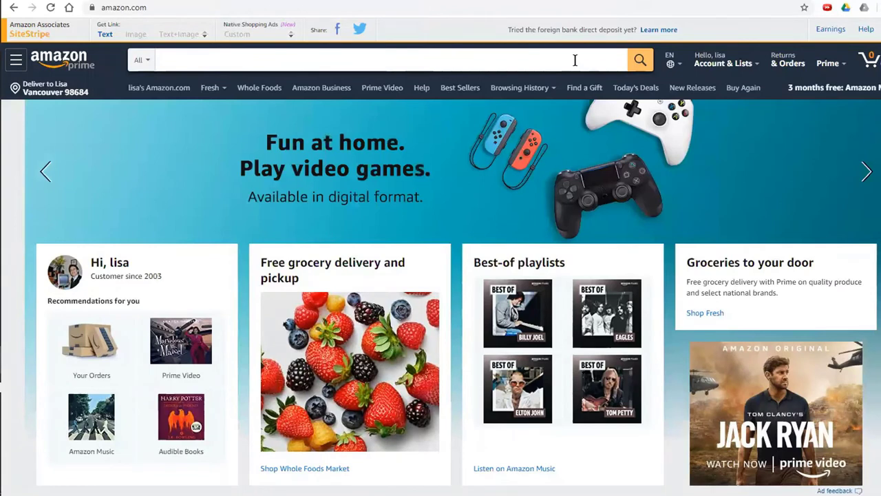
{"action": "left_click", "coordinate": [168, 3]}
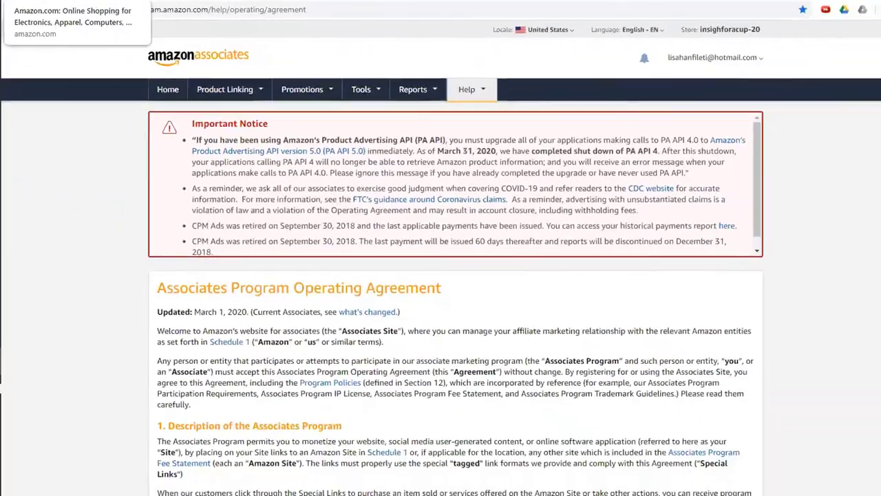
{"action": "left_click", "coordinate": [69, 2]}
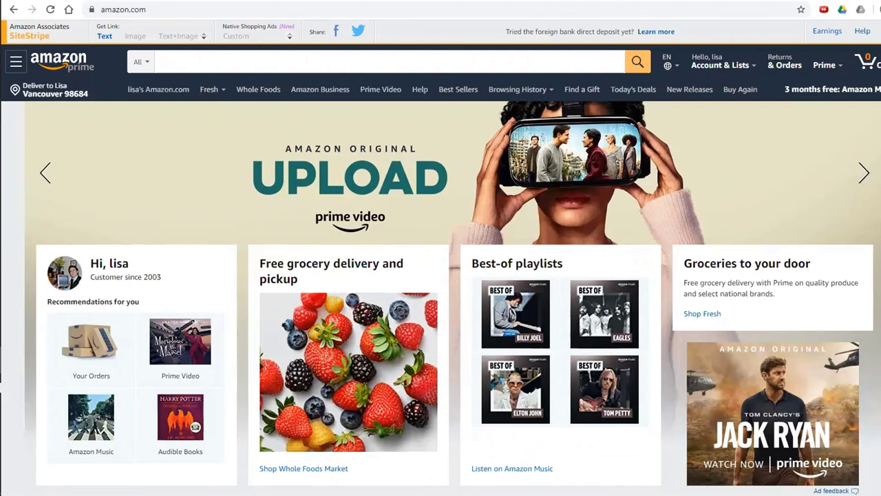
Step: Open the Associates Program Operating Agreement and read through its sections and schedules to the end
{"action": "left_click", "coordinate": [168, 2]}
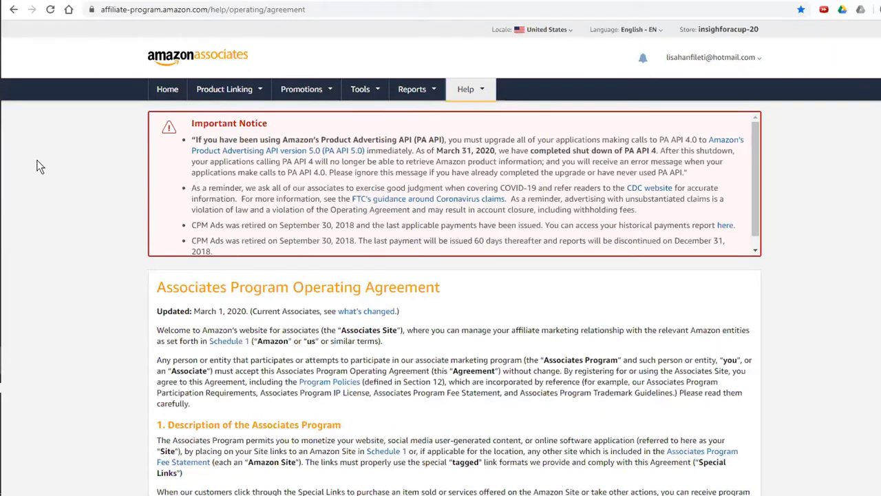
{"action": "left_click", "coordinate": [468, 171]}
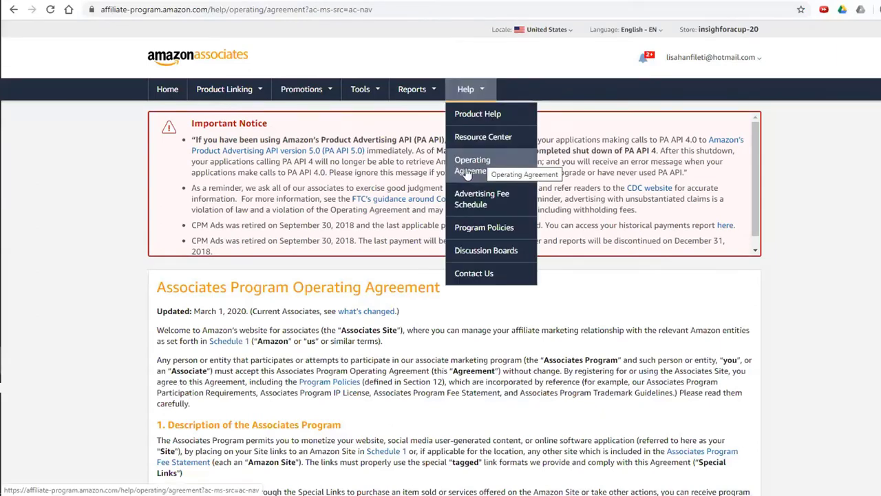
{"action": "scroll", "coordinate": [561, 315], "scroll_direction": "down", "scroll_amount": 5}
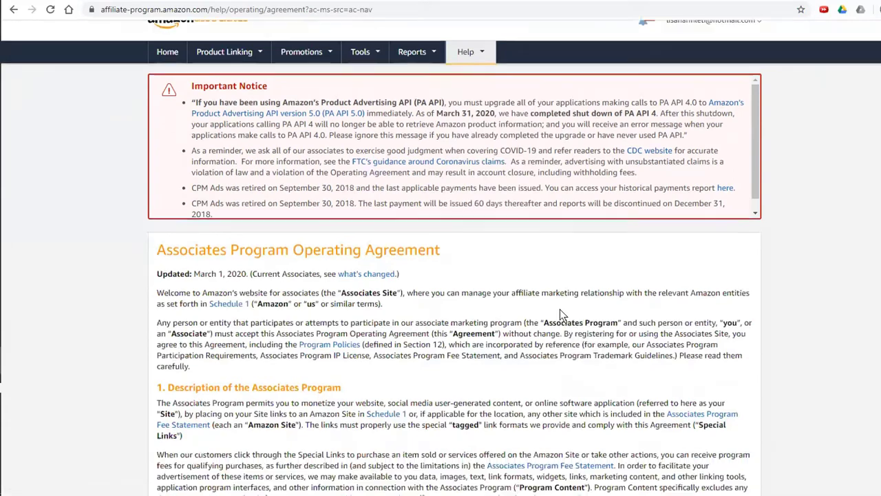
{"action": "scroll", "coordinate": [565, 274], "scroll_direction": "down", "scroll_amount": 3}
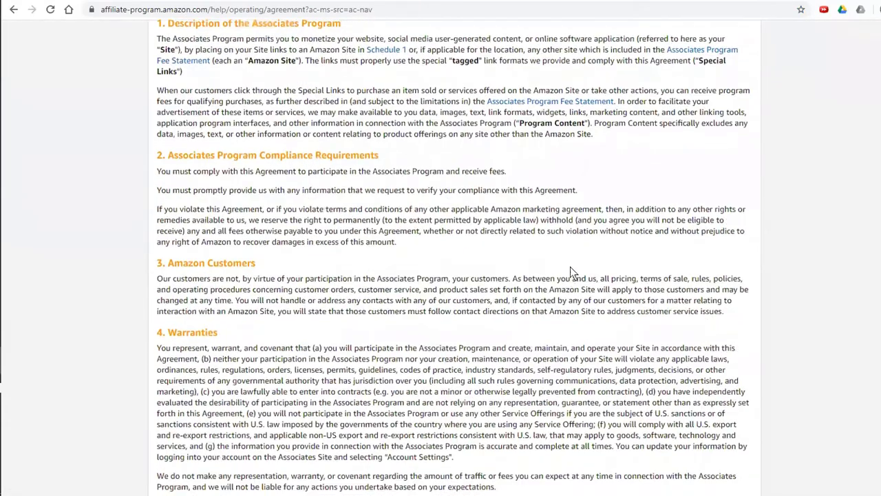
{"action": "scroll", "coordinate": [568, 268], "scroll_direction": "down", "scroll_amount": 5}
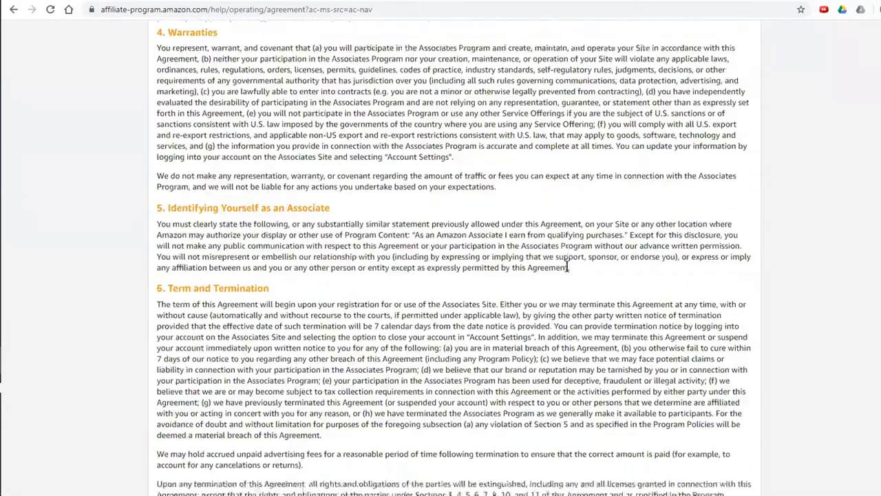
{"action": "scroll", "coordinate": [568, 271], "scroll_direction": "down", "scroll_amount": 3}
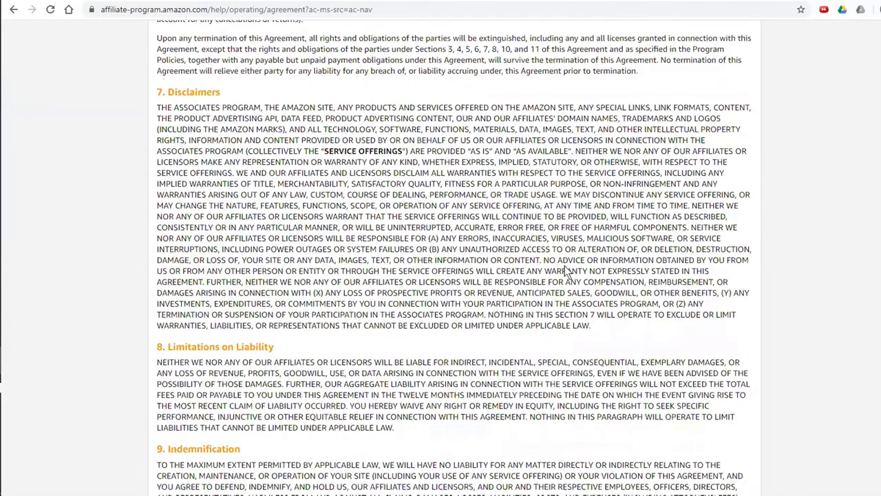
{"action": "scroll", "coordinate": [634, 216], "scroll_direction": "down", "scroll_amount": 4}
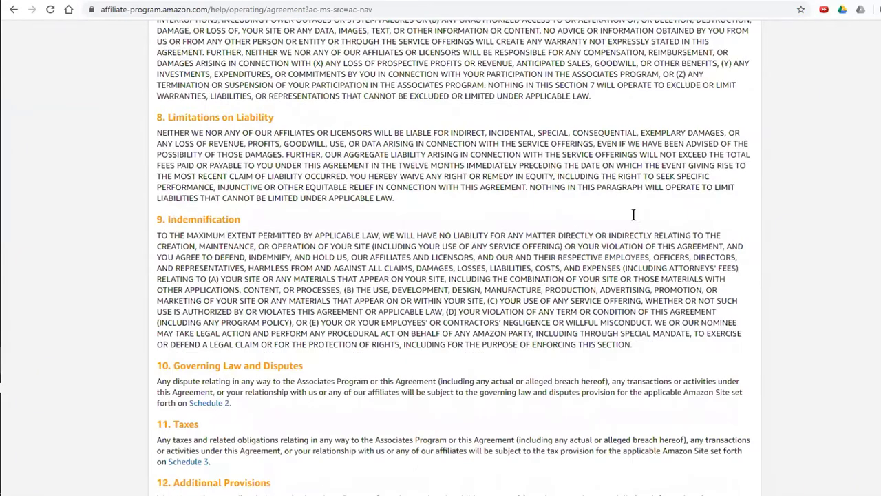
{"action": "scroll", "coordinate": [635, 218], "scroll_direction": "down", "scroll_amount": 2}
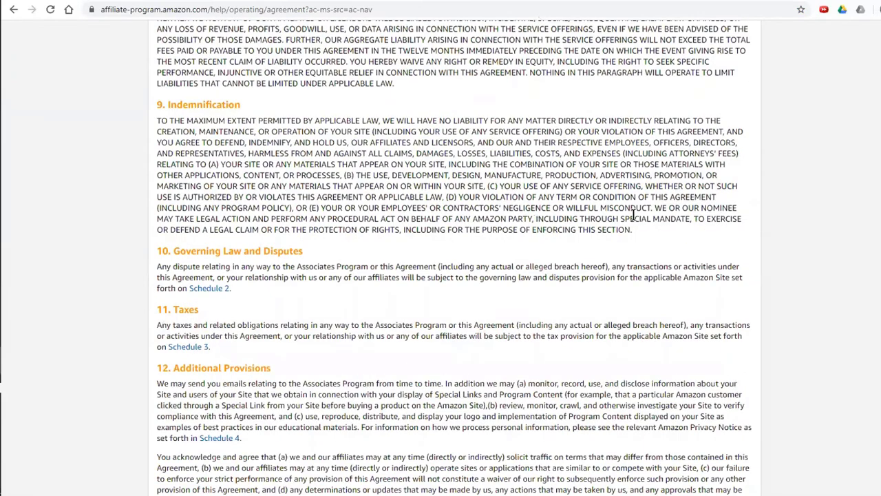
{"action": "scroll", "coordinate": [634, 216], "scroll_direction": "down", "scroll_amount": 4}
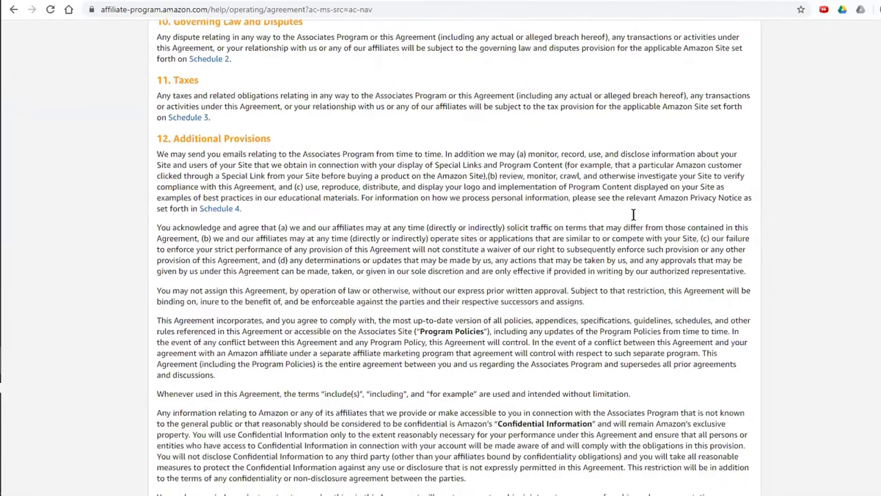
{"action": "scroll", "coordinate": [635, 217], "scroll_direction": "down", "scroll_amount": 2}
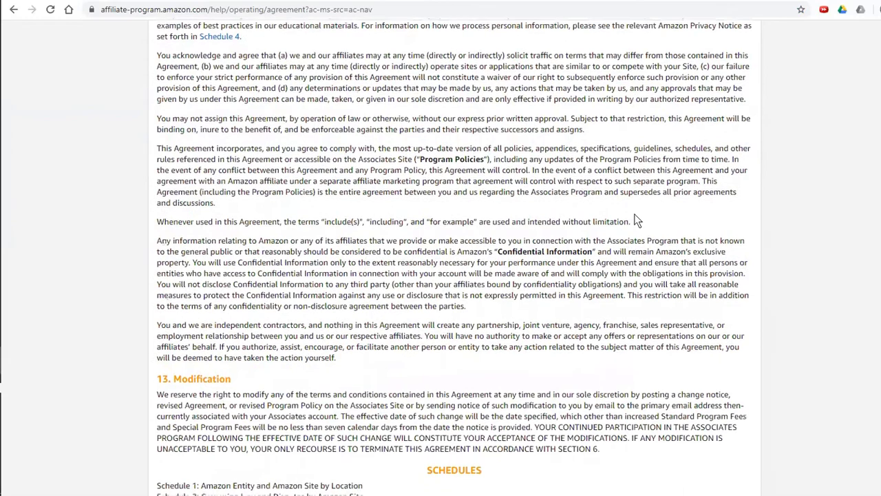
{"action": "scroll", "coordinate": [637, 219], "scroll_direction": "down", "scroll_amount": 2}
{"action": "scroll", "coordinate": [636, 220], "scroll_direction": "down", "scroll_amount": 3}
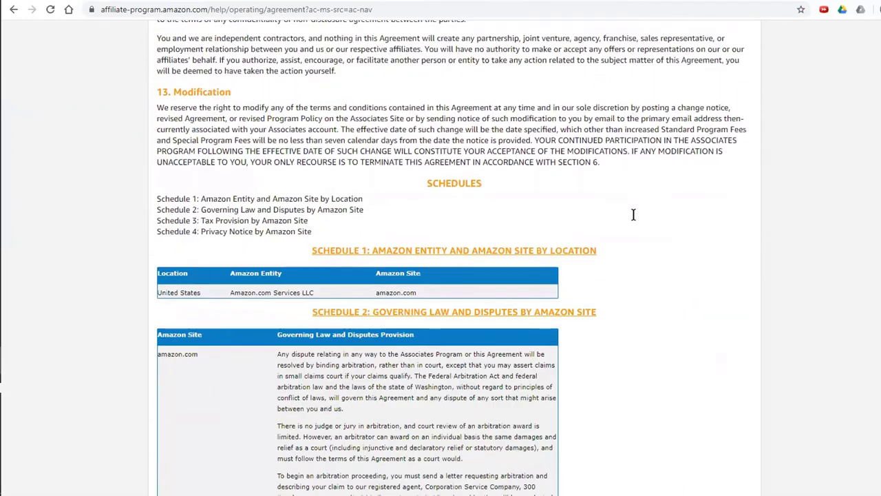
{"action": "scroll", "coordinate": [637, 220], "scroll_direction": "down", "scroll_amount": 4}
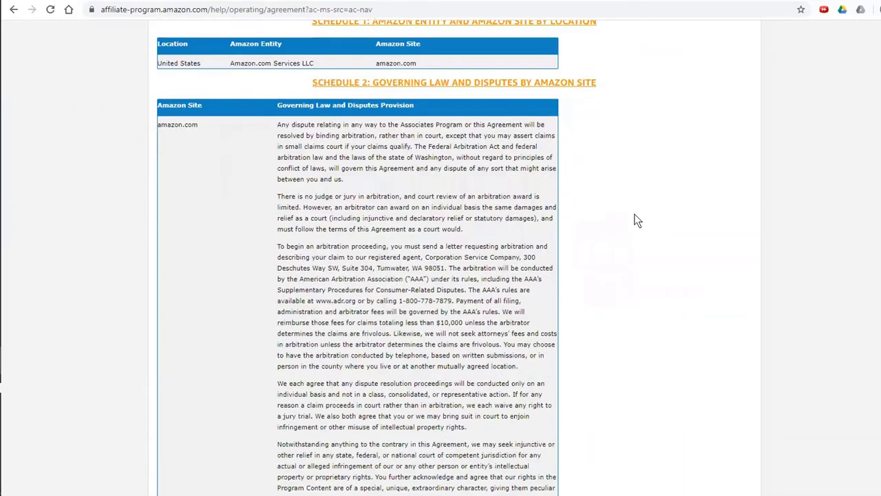
{"action": "scroll", "coordinate": [637, 219], "scroll_direction": "down", "scroll_amount": 4}
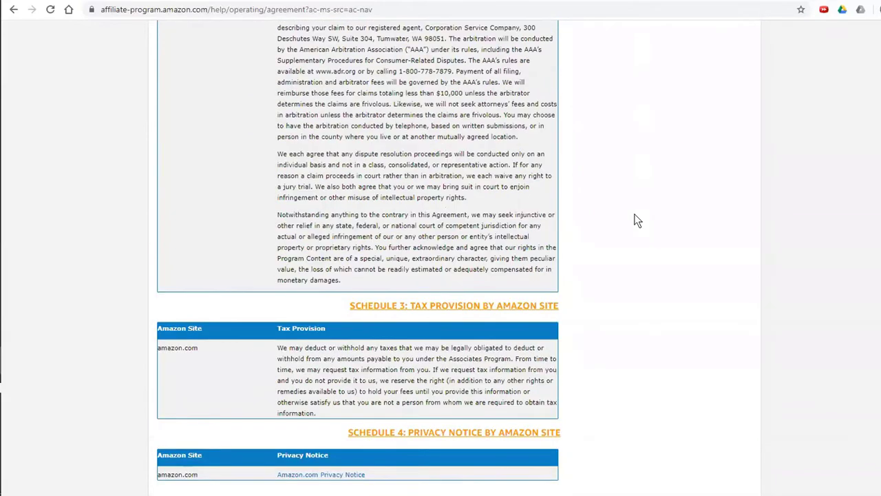
{"action": "scroll", "coordinate": [636, 219], "scroll_direction": "down", "scroll_amount": 3}
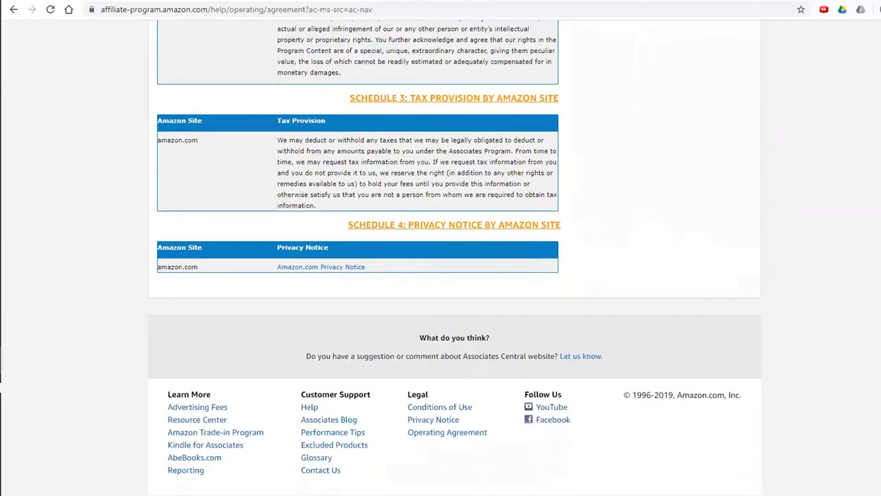
{"action": "key", "text": "Home"}
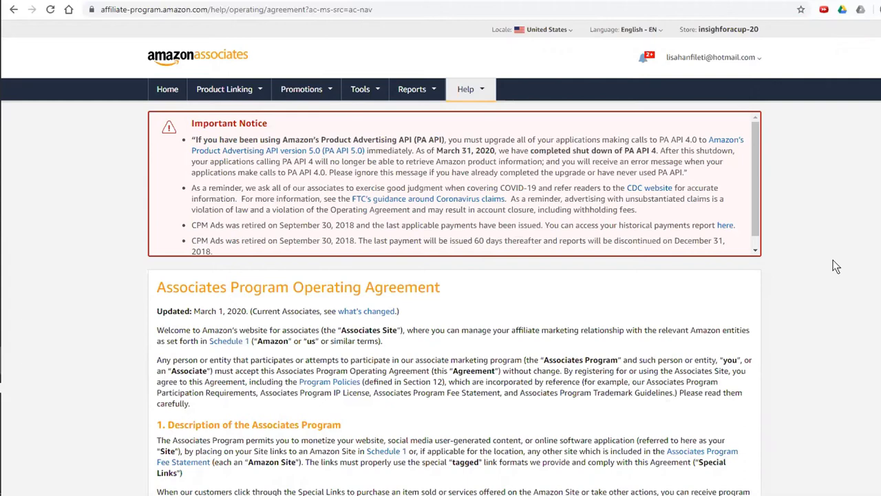
{"action": "left_click", "coordinate": [367, 88]}
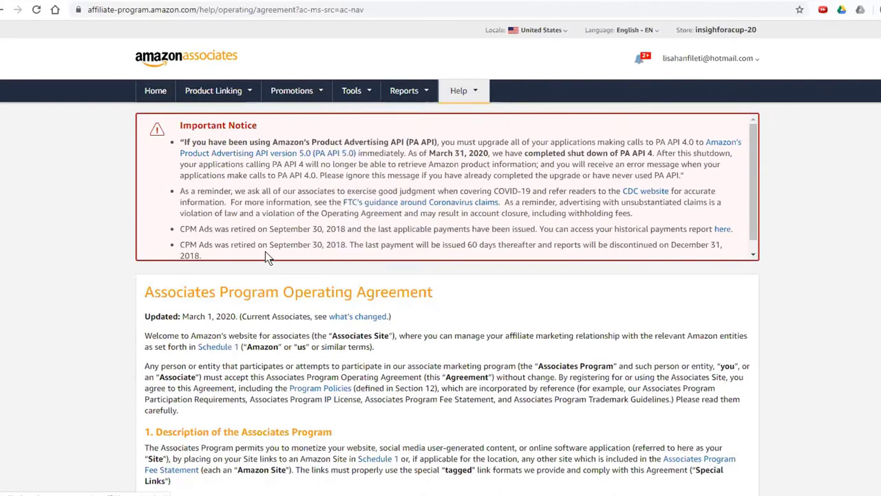
{"action": "scroll", "coordinate": [268, 250], "scroll_direction": "down", "scroll_amount": 1}
{"action": "scroll", "coordinate": [269, 250], "scroll_direction": "up", "scroll_amount": 1}
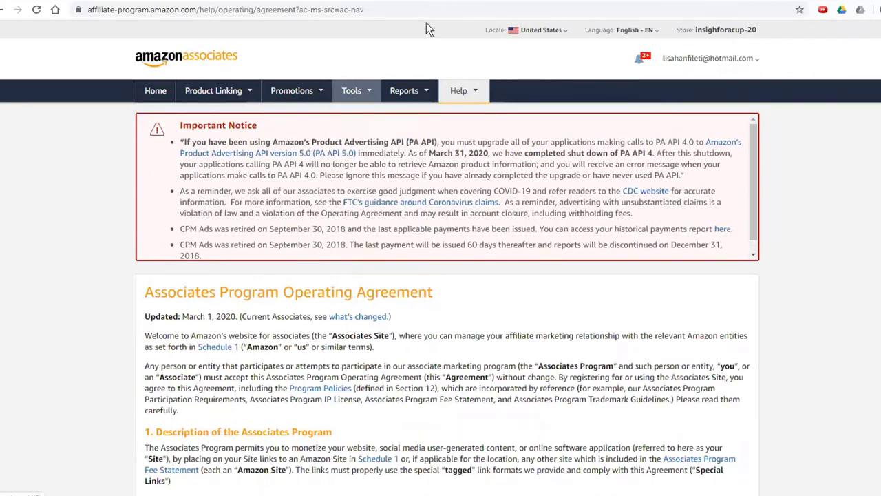
Step: Switch to the DYI: Diversify Your Income Streams Facebook group and find the comment recommending "Potent Points" under the Three Quick Money Making Tips post
{"action": "left_click", "coordinate": [523, 1]}
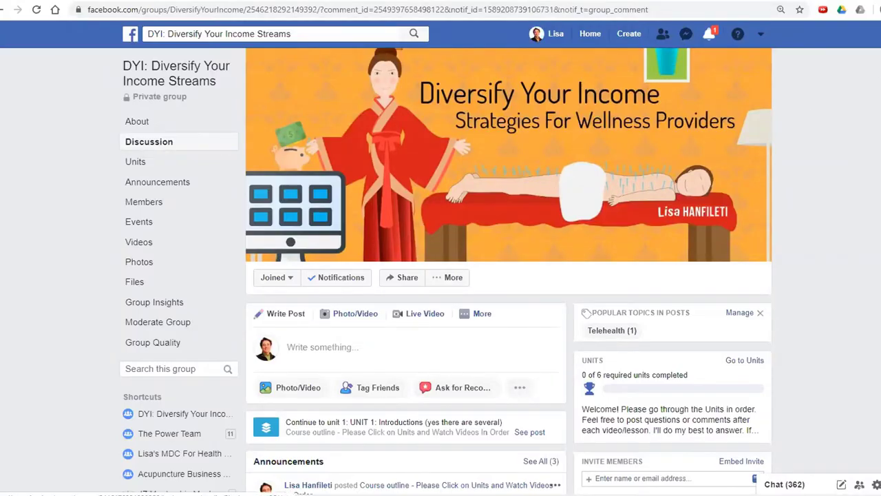
{"action": "scroll", "coordinate": [413, 82], "scroll_direction": "down", "scroll_amount": 10}
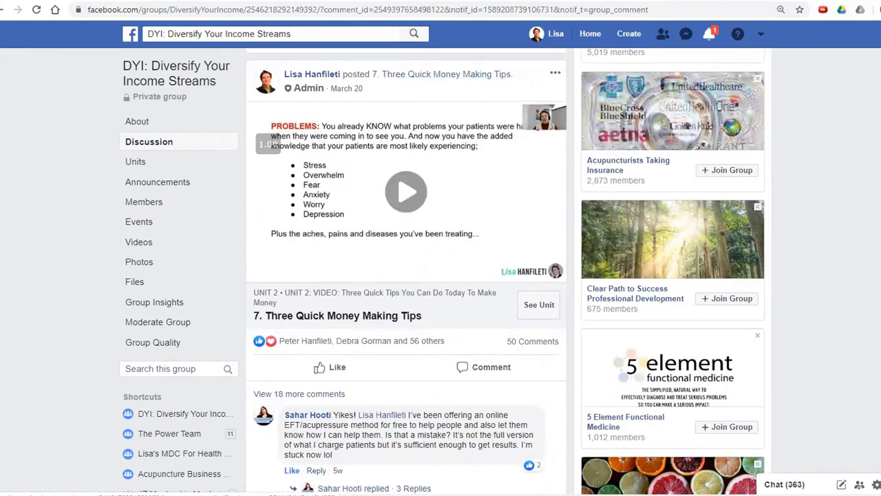
{"action": "scroll", "coordinate": [441, 276], "scroll_direction": "down", "scroll_amount": 3}
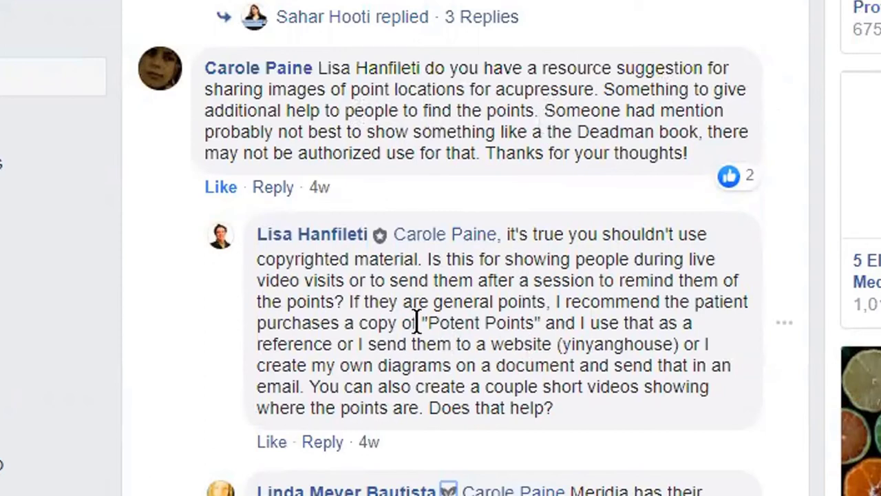
{"action": "left_click_drag", "start_coordinate": [422, 322], "coordinate": [542, 323]}
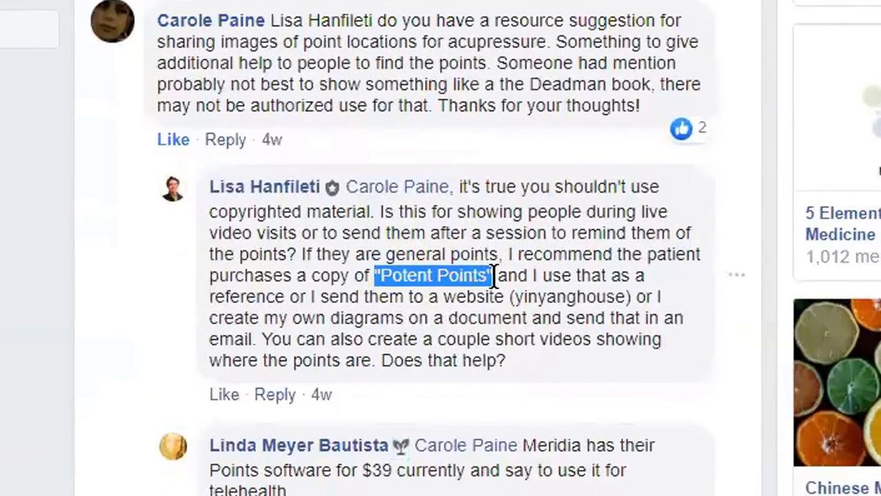
{"action": "left_click", "coordinate": [545, 290]}
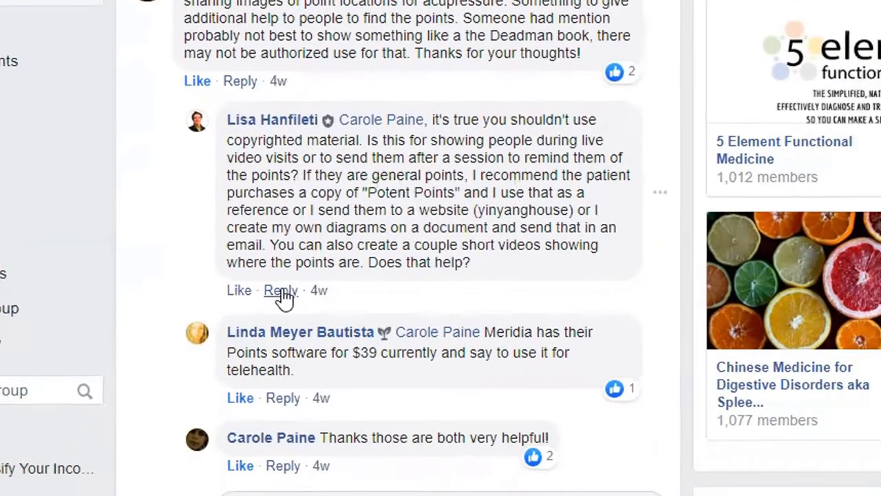
Step: Start a reply to the comment recommending "Potent Points" and switch to Amazon Associates to open its Product Links page
{"action": "left_click", "coordinate": [281, 291]}
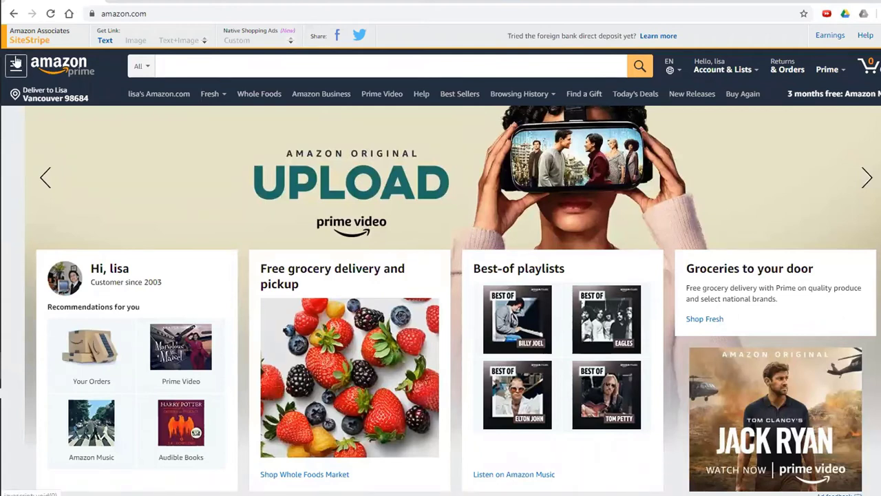
{"action": "left_click", "coordinate": [145, 1]}
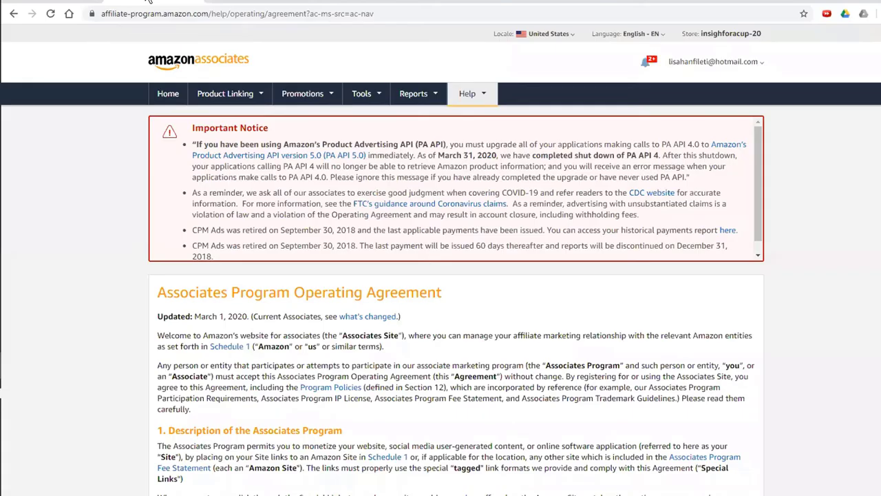
{"action": "left_click", "coordinate": [242, 94]}
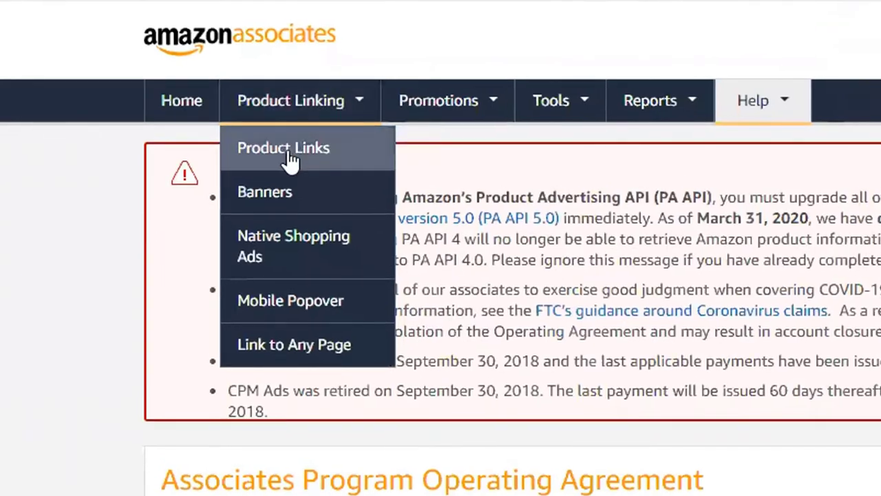
{"action": "left_click", "coordinate": [305, 157]}
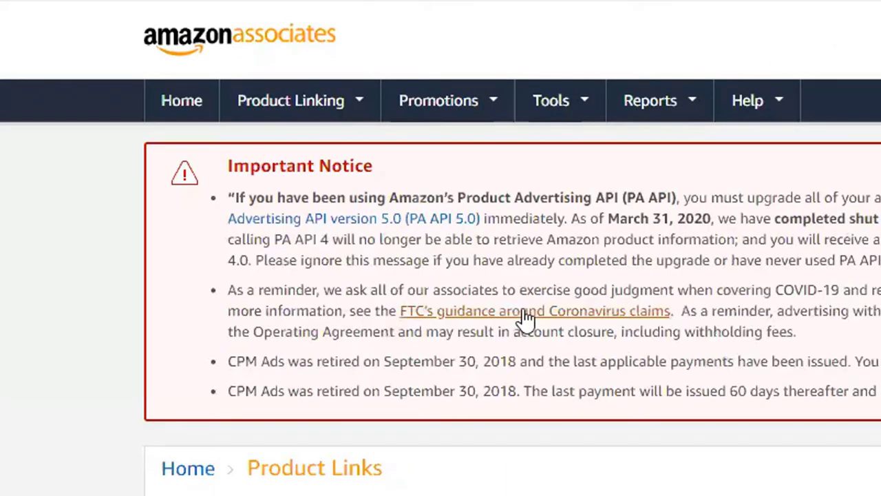
Step: Search for "potent points" across All (Amazon.com) to find a product to link
{"action": "scroll", "coordinate": [500, 303], "scroll_direction": "down", "scroll_amount": 5}
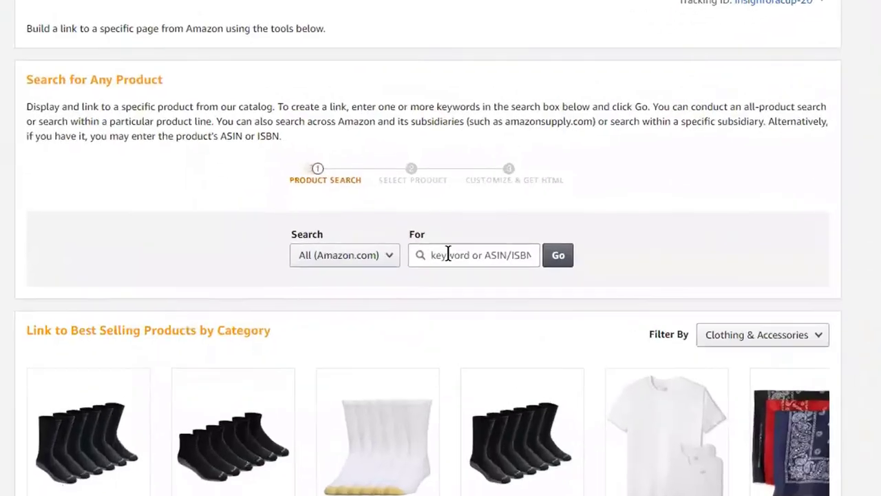
{"action": "left_click", "coordinate": [438, 260]}
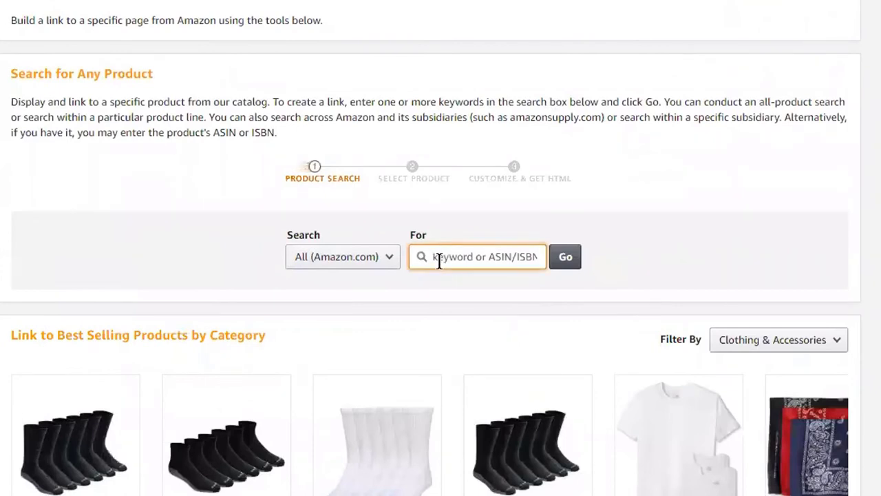
{"action": "type", "text": "potent points"}
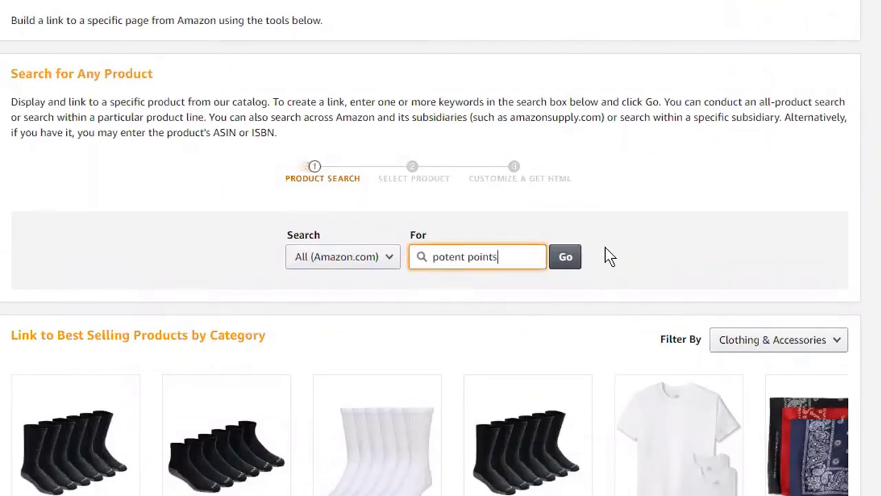
{"action": "left_click", "coordinate": [571, 265]}
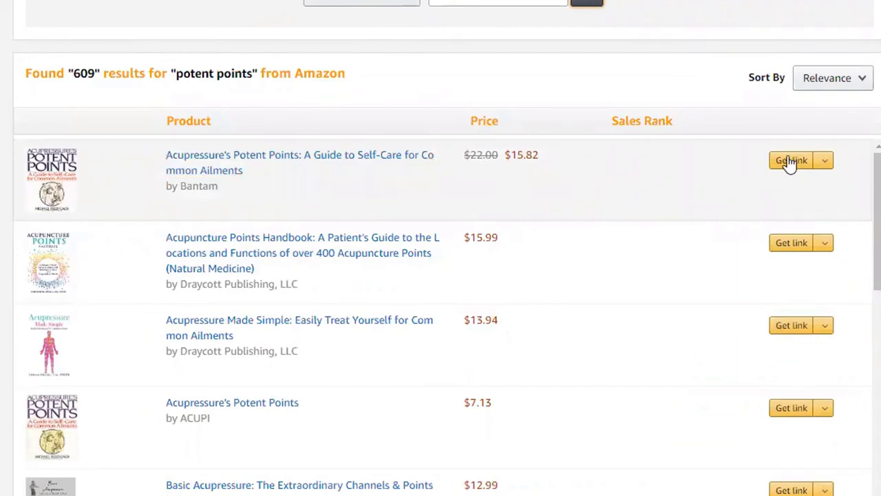
Step: Get the text link for the Acupressure's Potent Points book published by Bantam, shorten it with amzn.to and copy it
{"action": "left_click", "coordinate": [826, 164]}
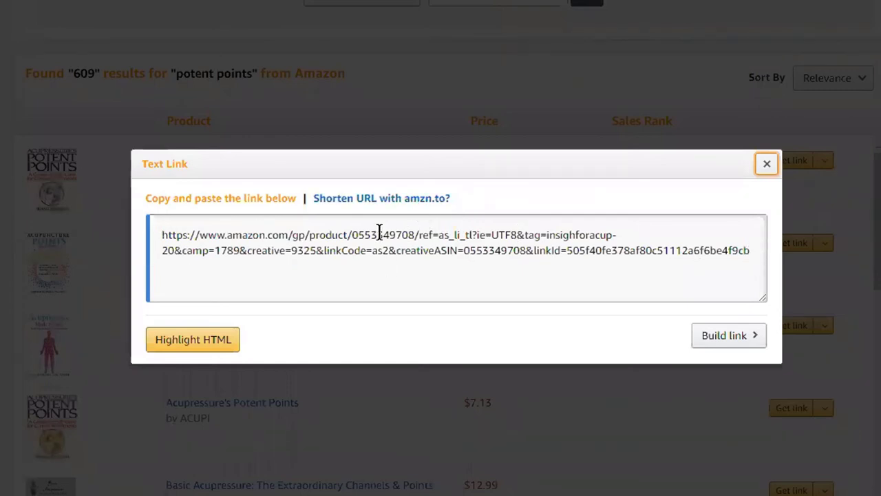
{"action": "left_click", "coordinate": [392, 202]}
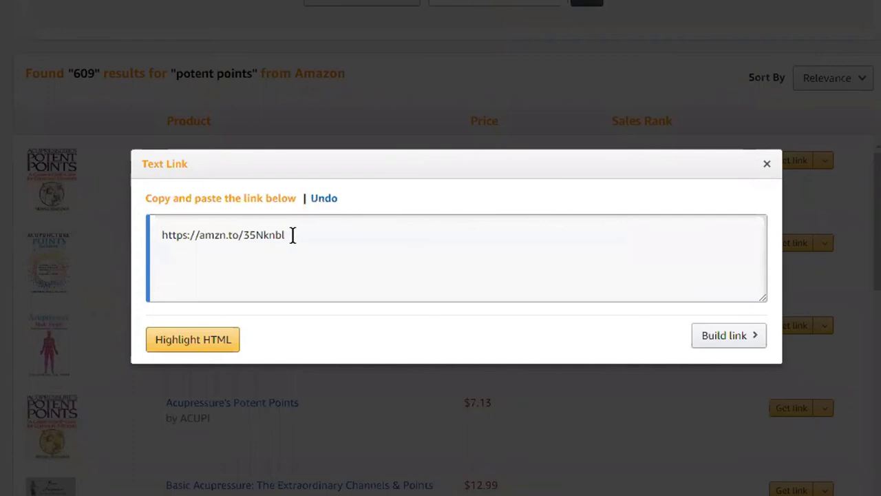
{"action": "left_click_drag", "start_coordinate": [292, 235], "coordinate": [158, 235]}
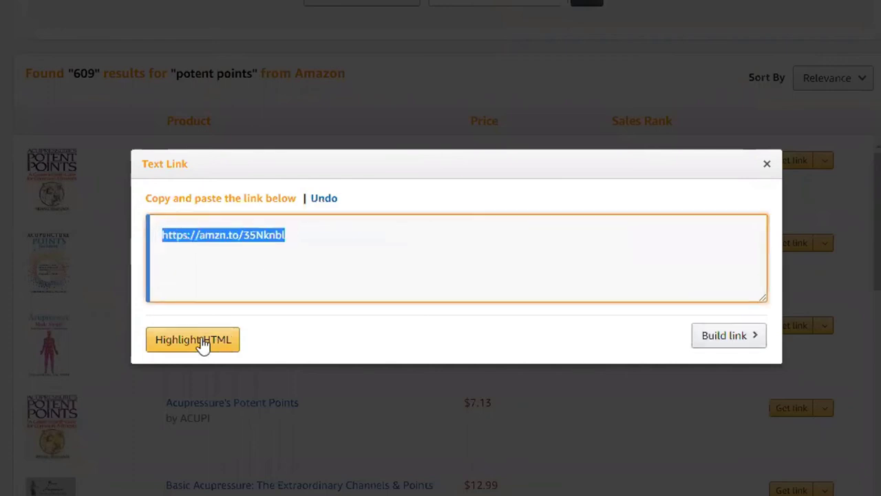
{"action": "right_click", "coordinate": [254, 235]}
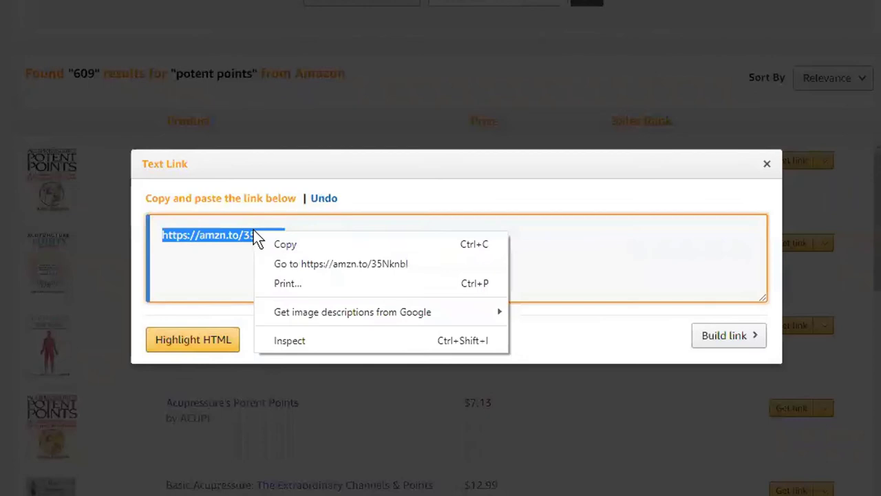
{"action": "left_click", "coordinate": [291, 246]}
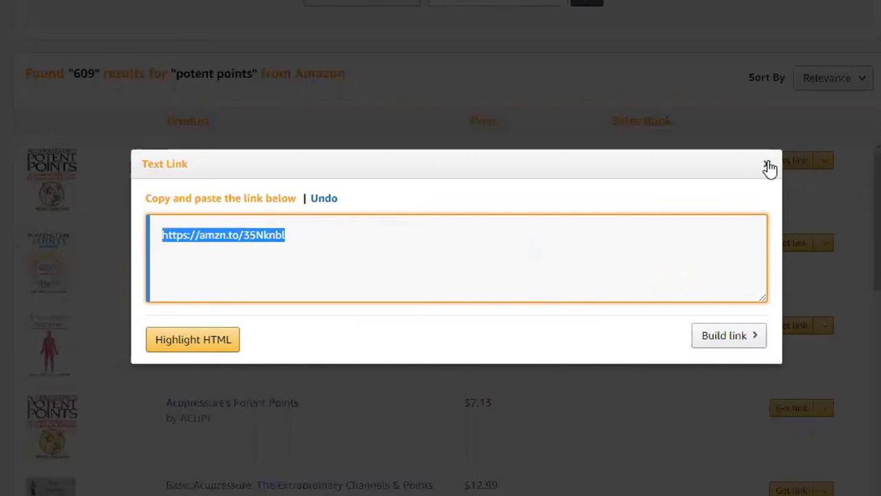
{"action": "left_click", "coordinate": [765, 167]}
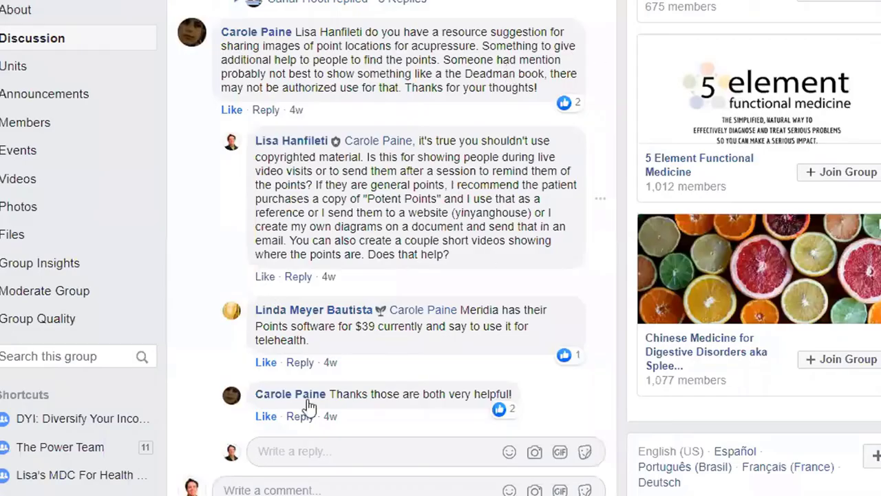
Step: Post a Facebook reply with the Potent Points book link, labelled as an affiliate link, and open the posted link's product page
{"action": "left_click", "coordinate": [294, 452]}
{"action": "right_click", "coordinate": [279, 451]}
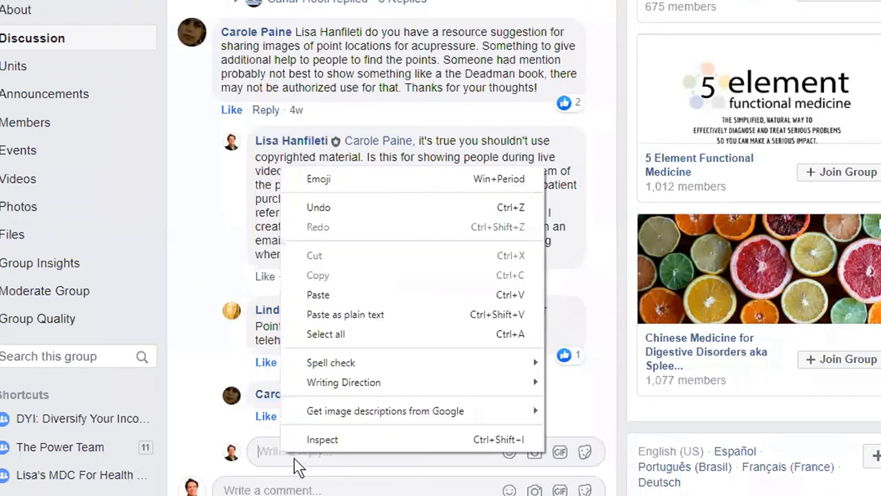
{"action": "left_click", "coordinate": [235, 430]}
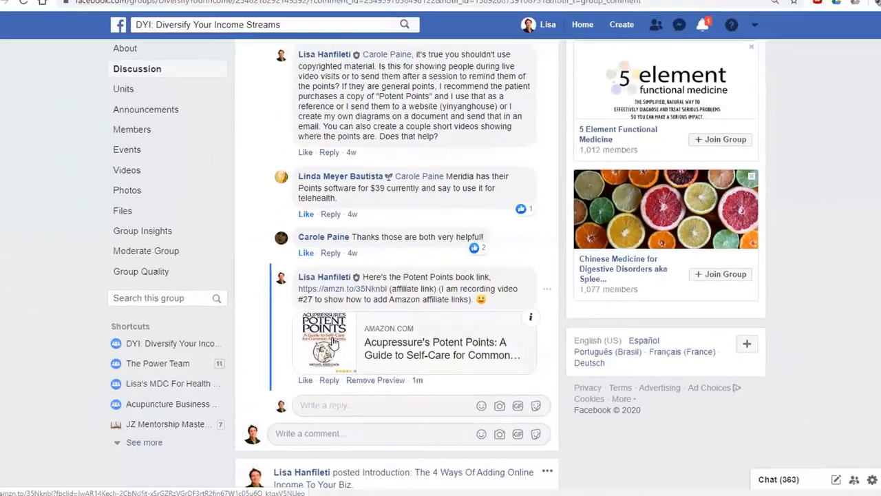
{"action": "left_click", "coordinate": [305, 378]}
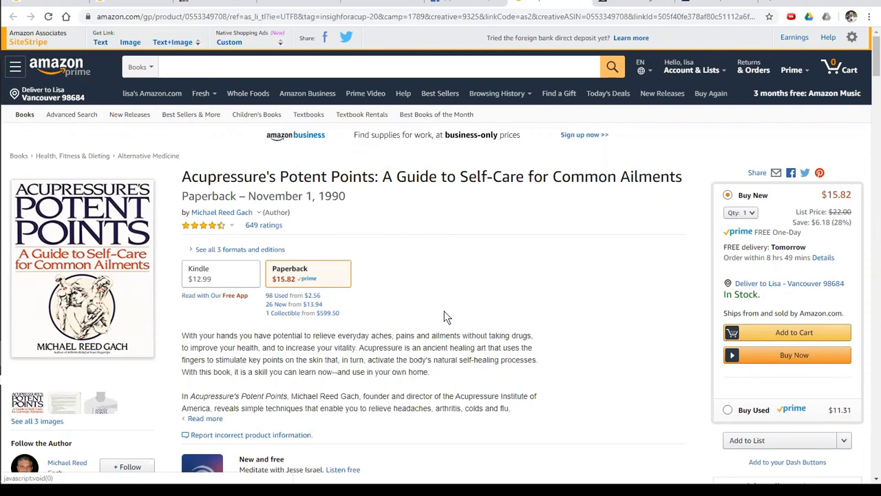
Step: Return to the Amazon home page, enter "birdbath" in the store search and open the Smart Solar 34208RM1 Solar Water Fountain page
{"action": "left_click", "coordinate": [134, 4]}
{"action": "scroll", "coordinate": [68, 295], "scroll_direction": "up", "scroll_amount": 6}
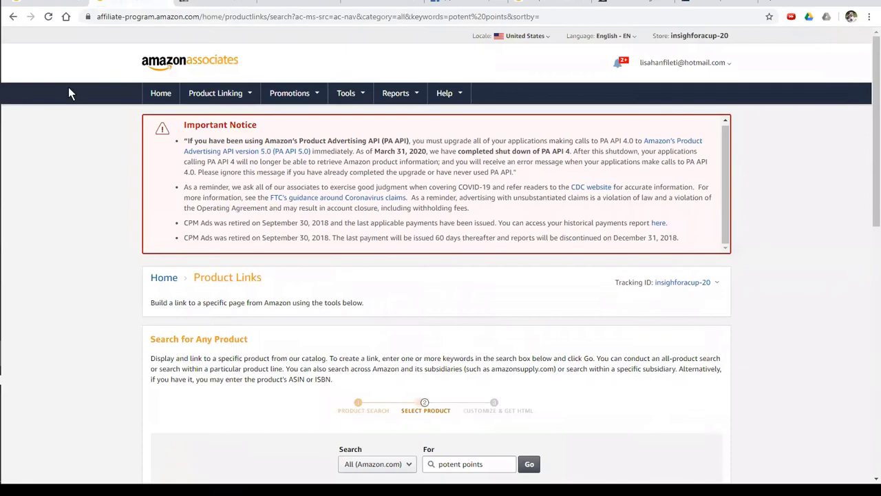
{"action": "left_click", "coordinate": [41, 4]}
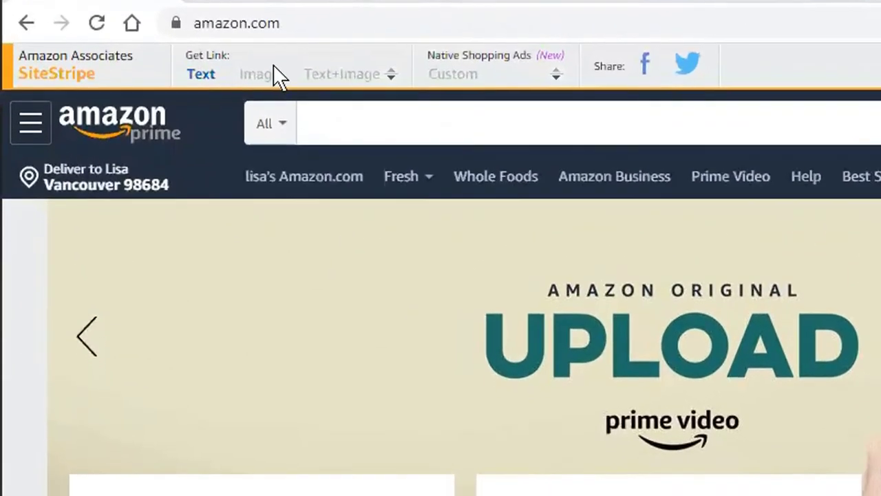
{"action": "left_click", "coordinate": [333, 114]}
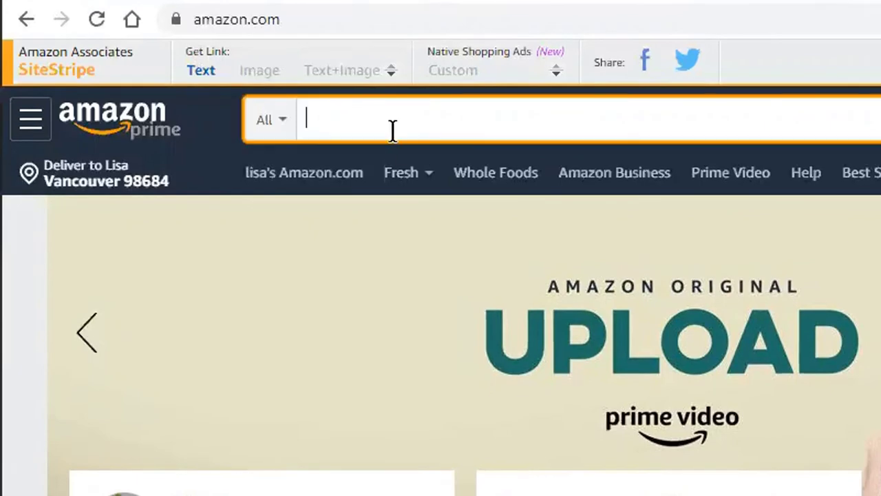
{"action": "type", "text": "birdbath"}
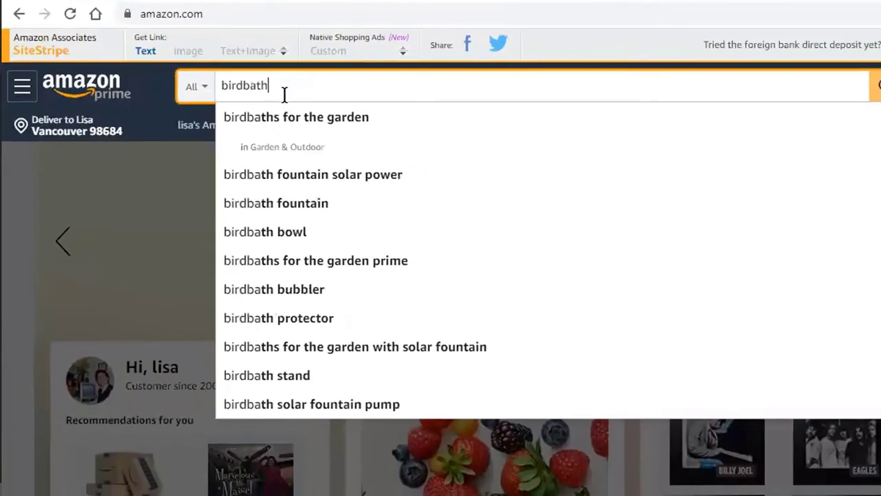
{"action": "left_click", "coordinate": [676, 291]}
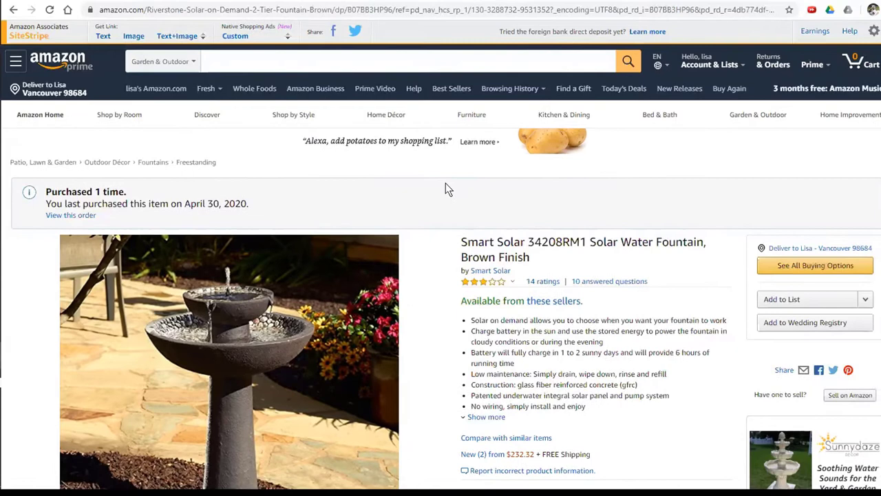
Step: Look over the solar fountain's product page, generate a short text link to it with SiteStripe and copy the link
{"action": "scroll", "coordinate": [480, 202], "scroll_direction": "down", "scroll_amount": 2}
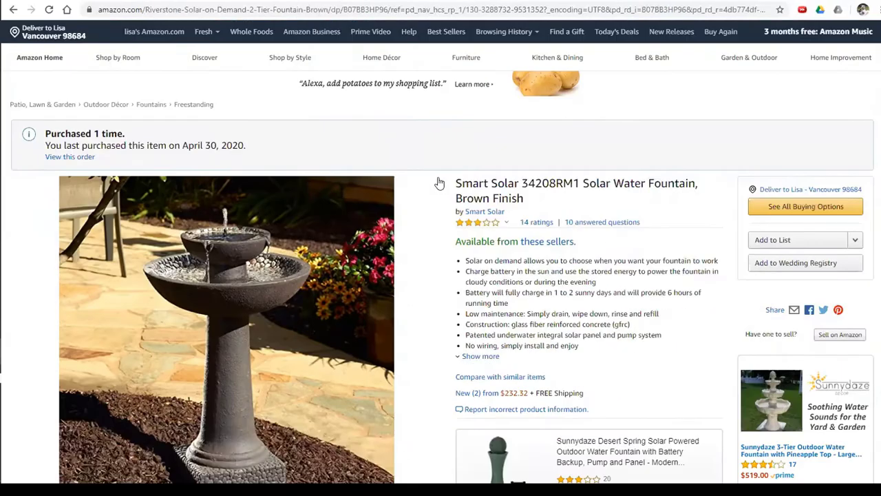
{"action": "scroll", "coordinate": [439, 149], "scroll_direction": "down", "scroll_amount": 2}
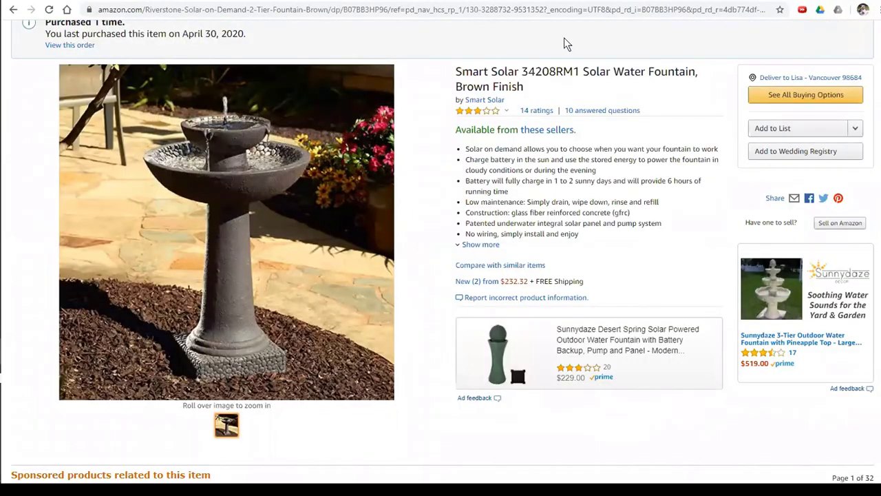
{"action": "scroll", "coordinate": [563, 44], "scroll_direction": "up", "scroll_amount": 2}
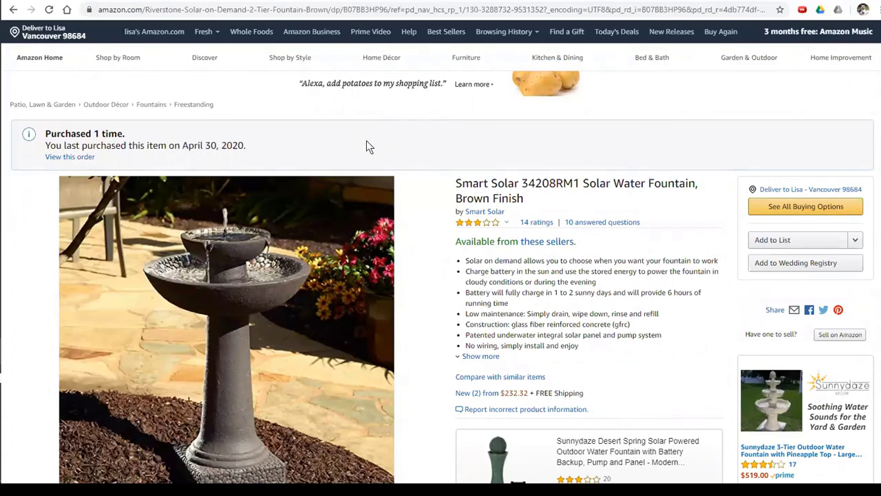
{"action": "scroll", "coordinate": [366, 142], "scroll_direction": "up", "scroll_amount": 1}
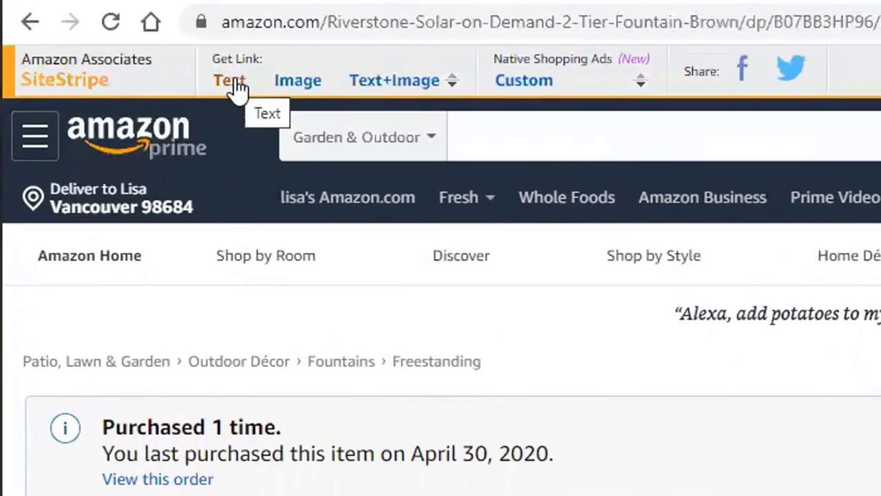
{"action": "left_click", "coordinate": [234, 82]}
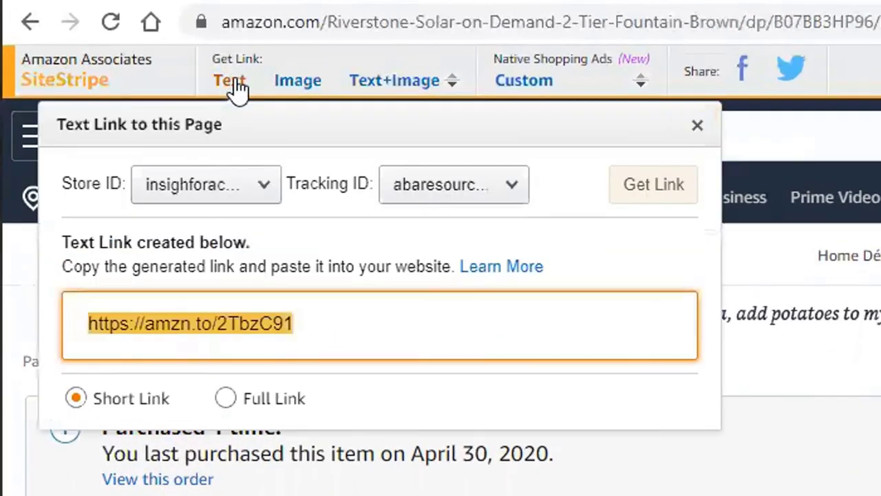
{"action": "right_click", "coordinate": [296, 321]}
{"action": "left_click", "coordinate": [341, 338]}
Step: View the fountain's Image link, Text+Image link and custom Native Shopping Ad formats in SiteStripe
{"action": "left_click", "coordinate": [307, 85]}
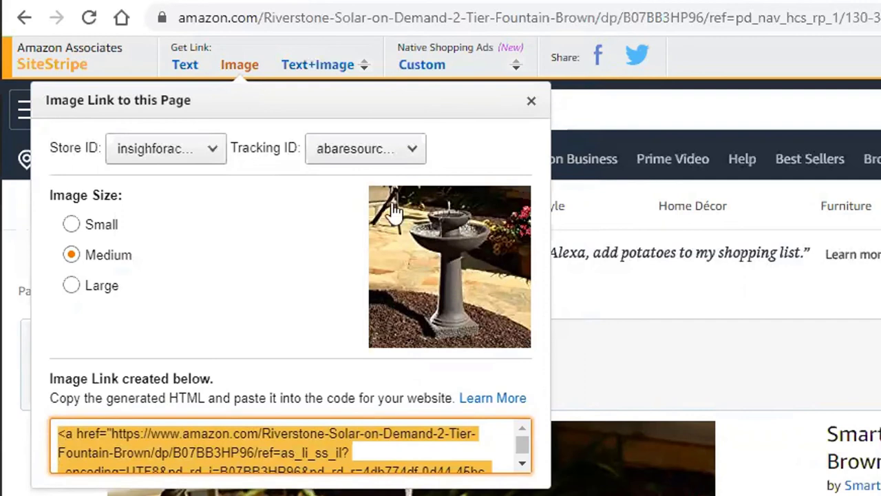
{"action": "left_click", "coordinate": [321, 66]}
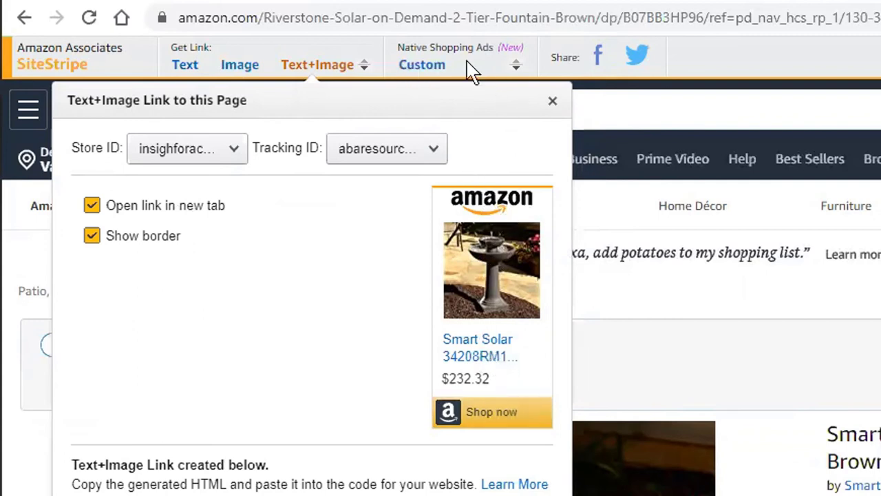
{"action": "left_click", "coordinate": [422, 65]}
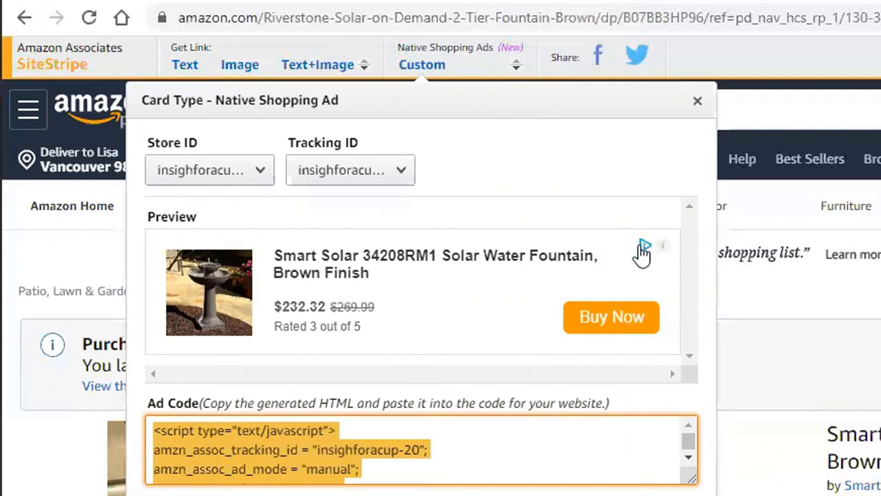
Step: Examine the fountain's Native Shopping Ad preview and read through its generated ad code
{"action": "mouse_move", "coordinate": [661, 249]}
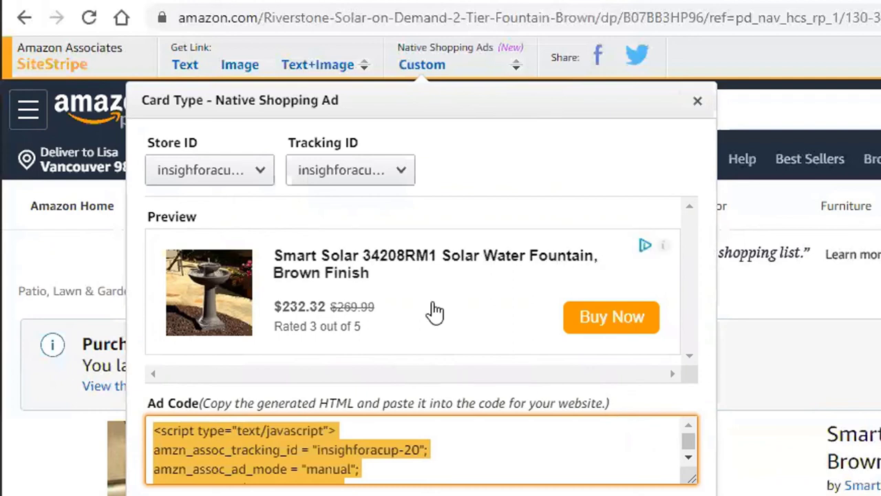
{"action": "scroll", "coordinate": [360, 458], "scroll_direction": "down", "scroll_amount": 5}
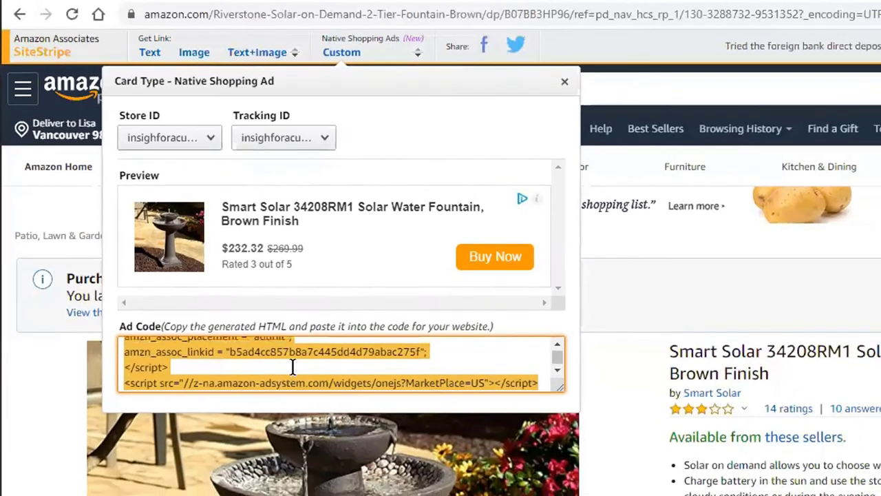
{"action": "scroll", "coordinate": [351, 446], "scroll_direction": "up", "scroll_amount": 5}
{"action": "scroll", "coordinate": [351, 447], "scroll_direction": "down", "scroll_amount": 5}
{"action": "scroll", "coordinate": [347, 442], "scroll_direction": "up", "scroll_amount": 5}
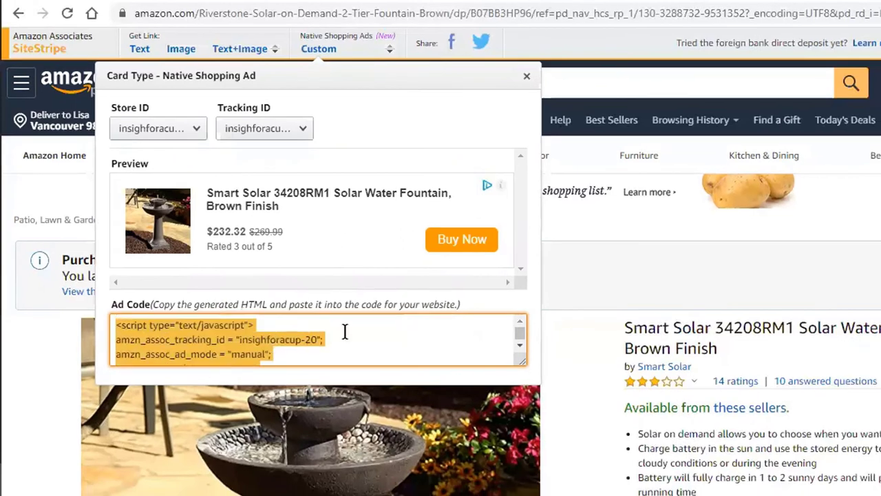
{"action": "scroll", "coordinate": [357, 331], "scroll_direction": "down", "scroll_amount": 2}
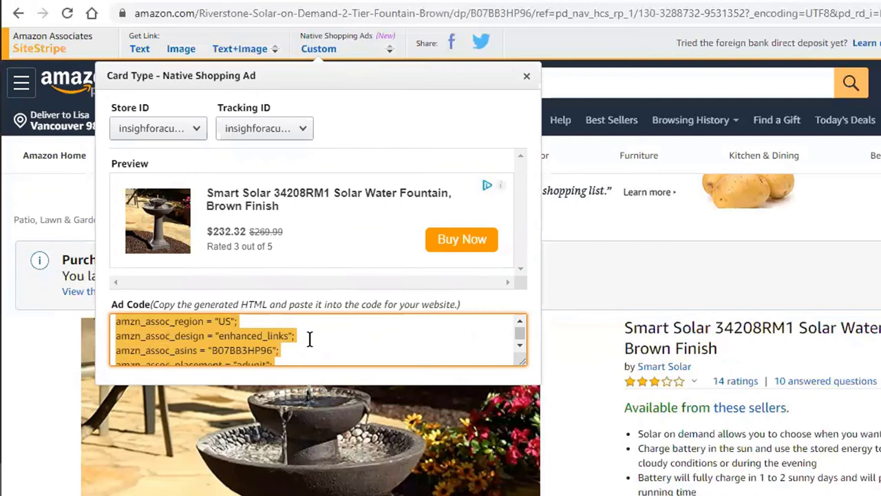
{"action": "scroll", "coordinate": [309, 339], "scroll_direction": "down", "scroll_amount": 3}
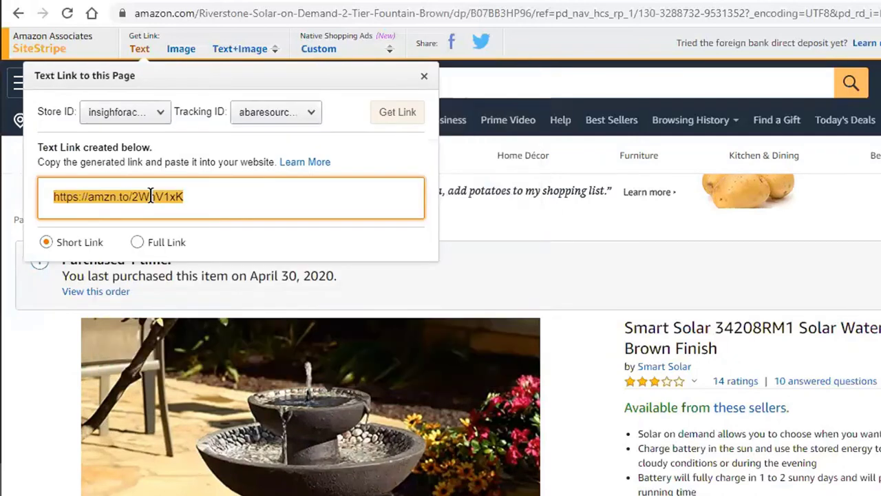
Step: Copy the fountain's short text link and share it in the Facebook group as an example of an Amazon affiliate link
{"action": "right_click", "coordinate": [151, 195]}
{"action": "left_click", "coordinate": [185, 206]}
{"action": "left_click", "coordinate": [647, 1]}
{"action": "scroll", "coordinate": [499, 430], "scroll_direction": "down", "scroll_amount": 1}
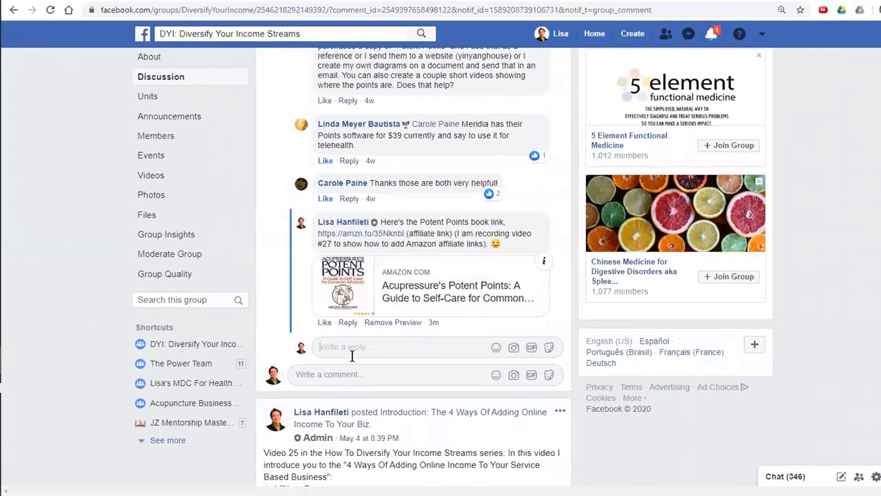
{"action": "type", "text": "Here's another example of"}
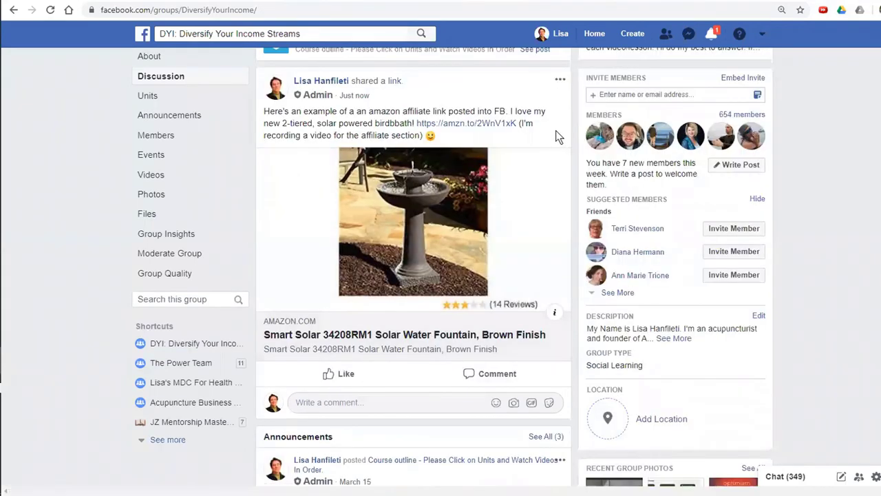
Step: Check the new group post with its fountain preview and open the product through the posted affiliate link
{"action": "scroll", "coordinate": [541, 232], "scroll_direction": "up", "scroll_amount": 1}
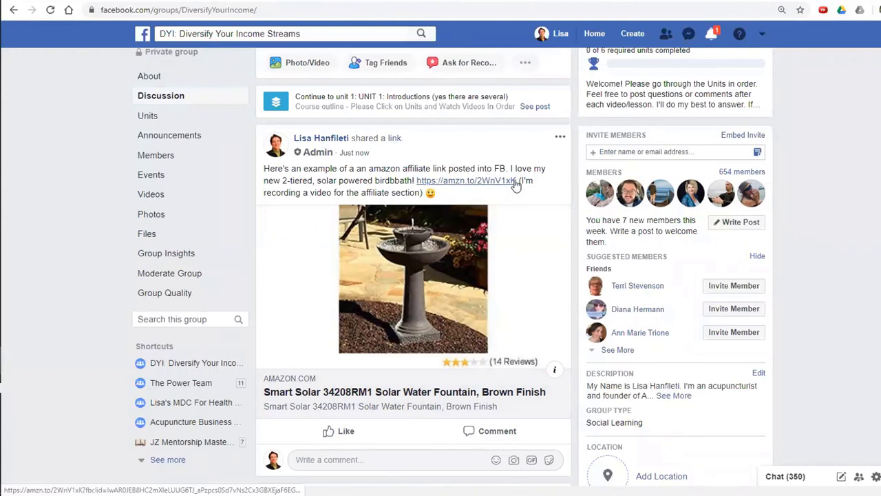
{"action": "scroll", "coordinate": [550, 162], "scroll_direction": "down", "scroll_amount": 1}
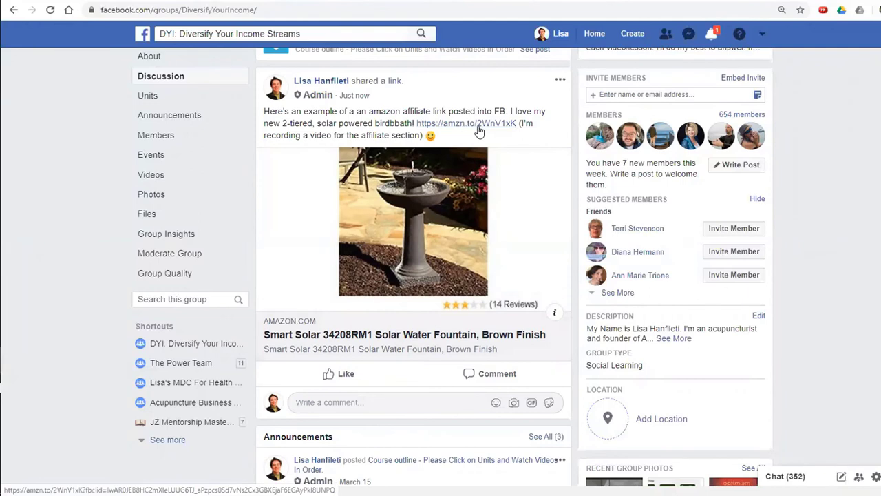
{"action": "left_click", "coordinate": [414, 204]}
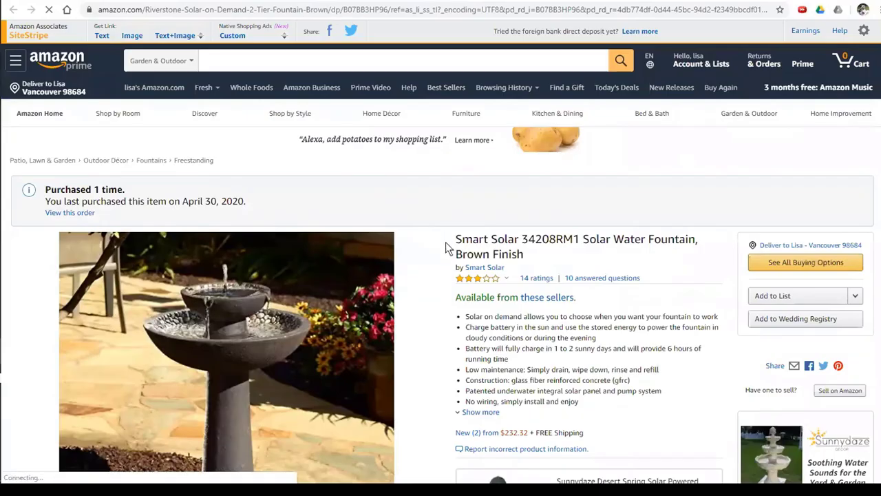
Step: Look over the opened fountain page, including its product details, sponsored related products and related brands
{"action": "scroll", "coordinate": [446, 244], "scroll_direction": "down", "scroll_amount": 2}
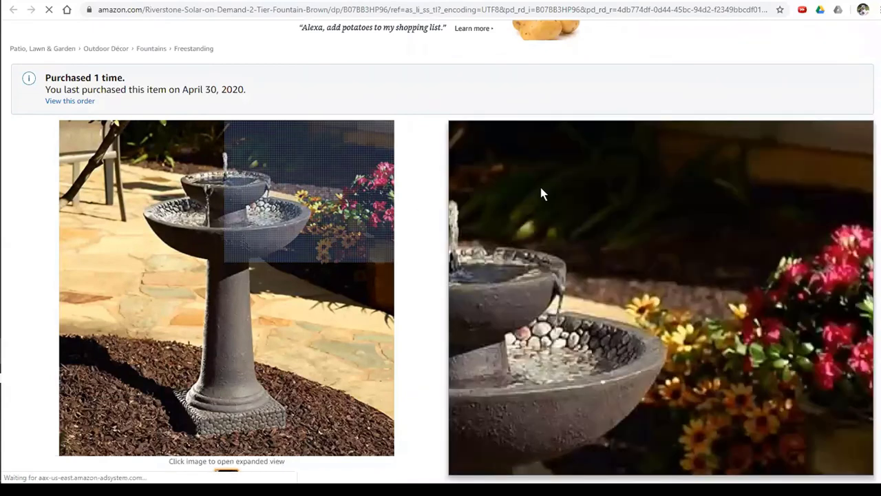
{"action": "scroll", "coordinate": [636, 196], "scroll_direction": "down", "scroll_amount": 2}
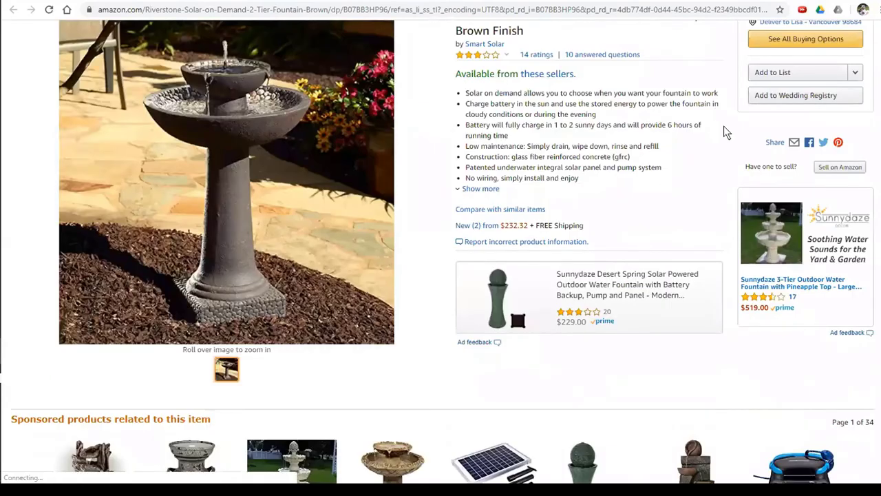
{"action": "scroll", "coordinate": [671, 212], "scroll_direction": "down", "scroll_amount": 4}
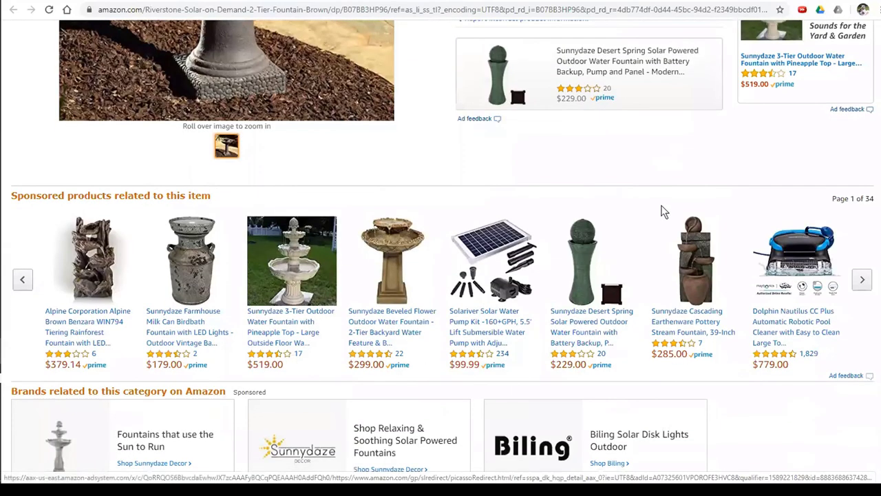
{"action": "scroll", "coordinate": [661, 211], "scroll_direction": "down", "scroll_amount": 2}
{"action": "scroll", "coordinate": [664, 262], "scroll_direction": "up", "scroll_amount": 9}
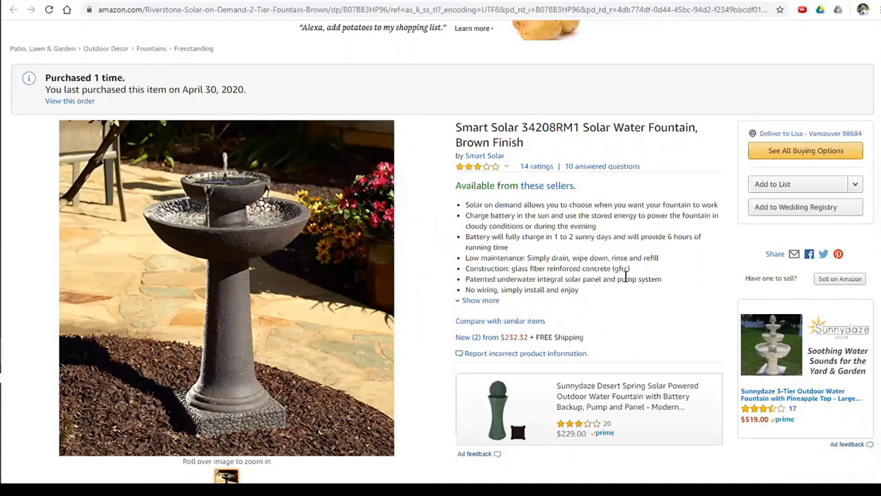
{"action": "scroll", "coordinate": [628, 277], "scroll_direction": "up", "scroll_amount": 2}
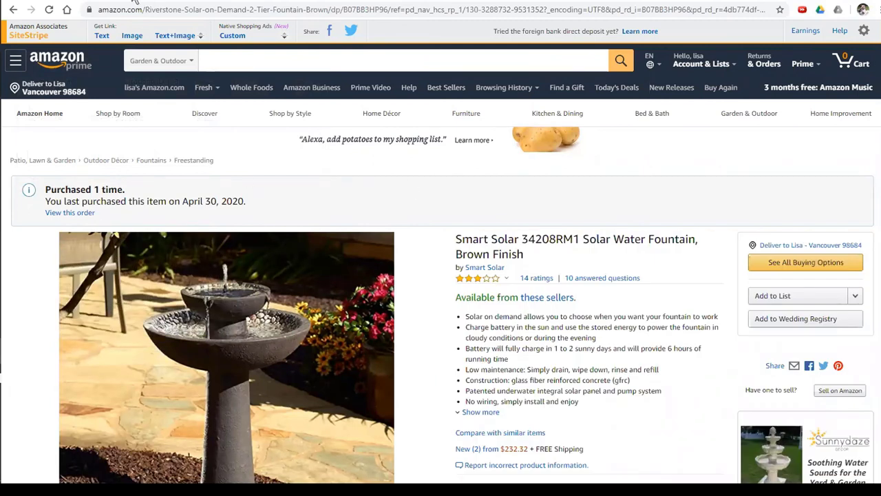
Step: Revisit the Product Links page in Amazon Associates to view the Product Linking options, and return to the fountain's product page
{"action": "left_click", "coordinate": [13, 10]}
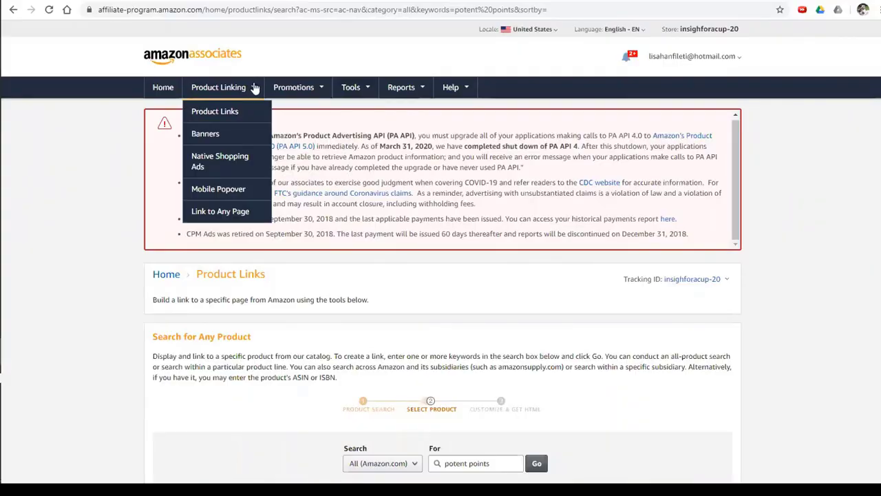
{"action": "mouse_move", "coordinate": [291, 93]}
{"action": "mouse_move", "coordinate": [236, 88]}
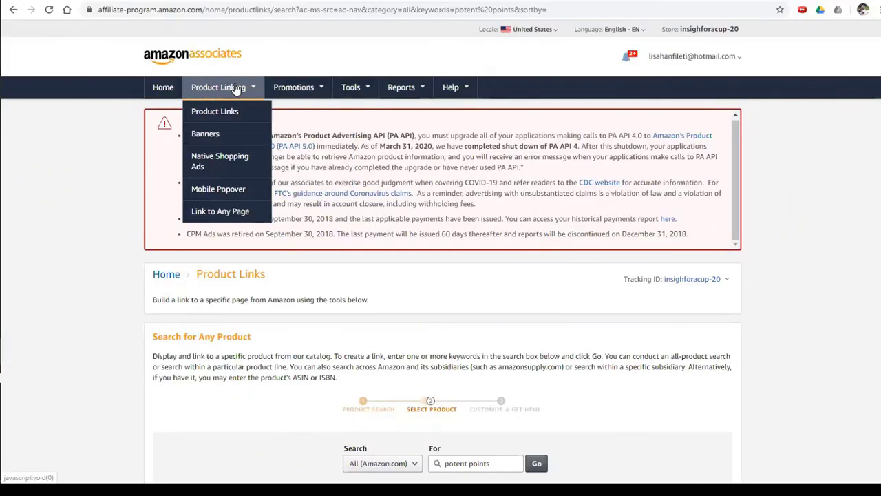
{"action": "left_click", "coordinate": [218, 118]}
{"action": "left_click", "coordinate": [31, 9]}
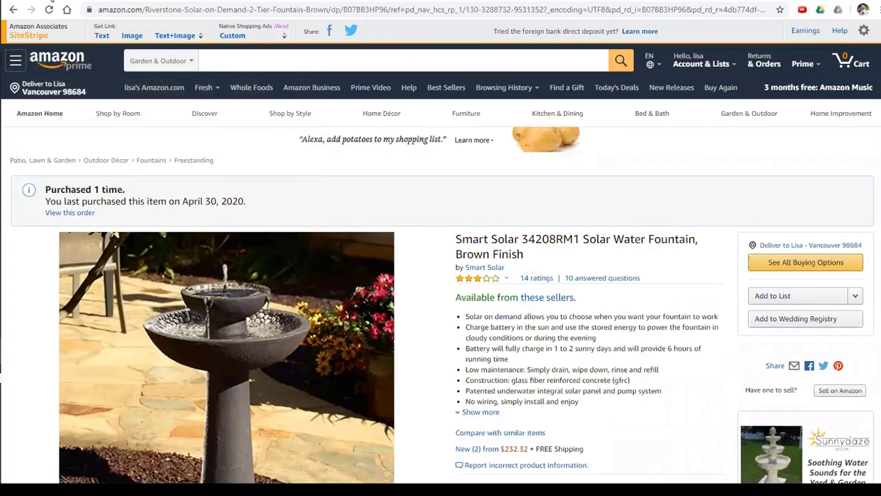